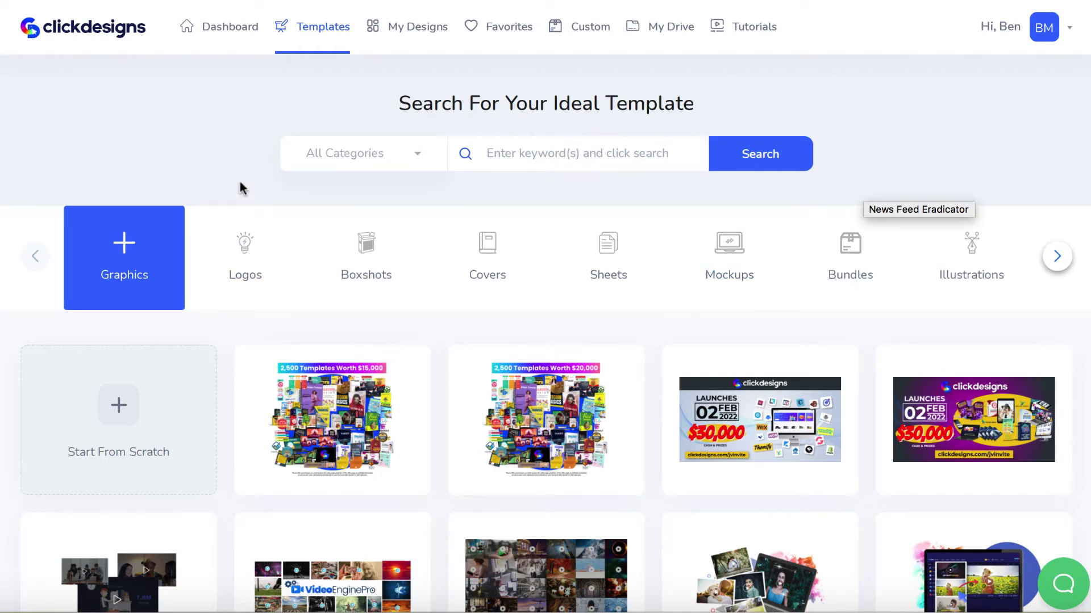
Step: Scroll the templates home page, then browse the logo templates
scroll(242, 188, down, 4)
scroll(240, 188, up, 3)
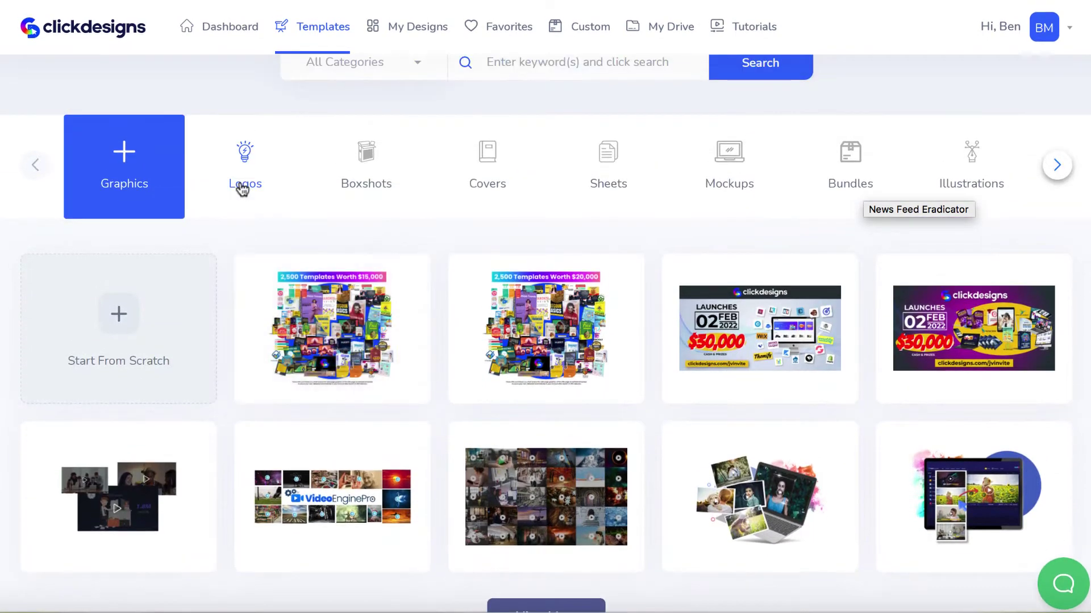
scroll(240, 187, up, 1)
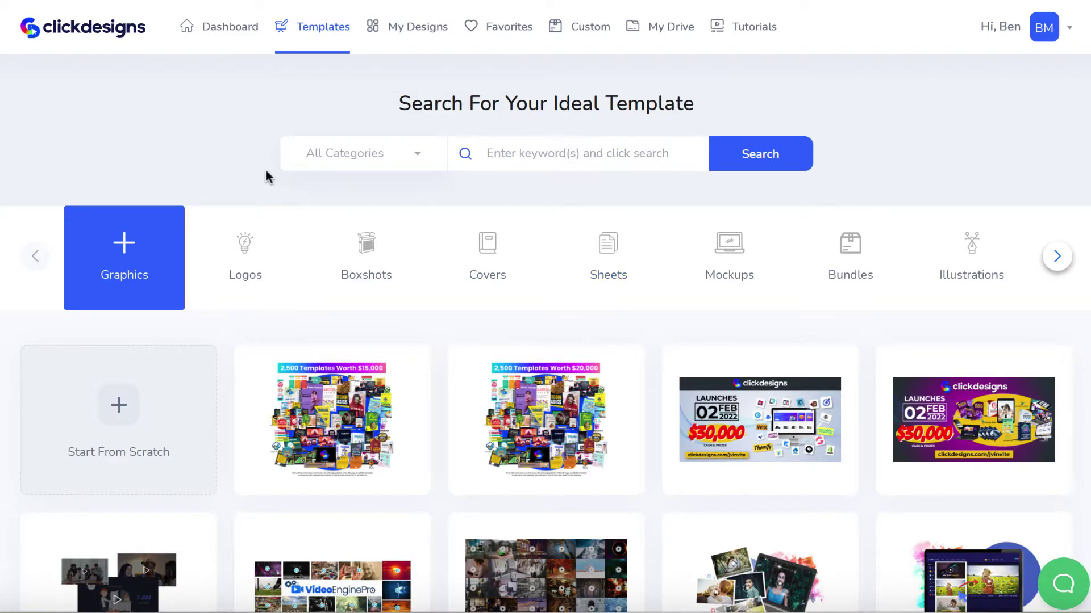
scroll(420, 519, down, 3)
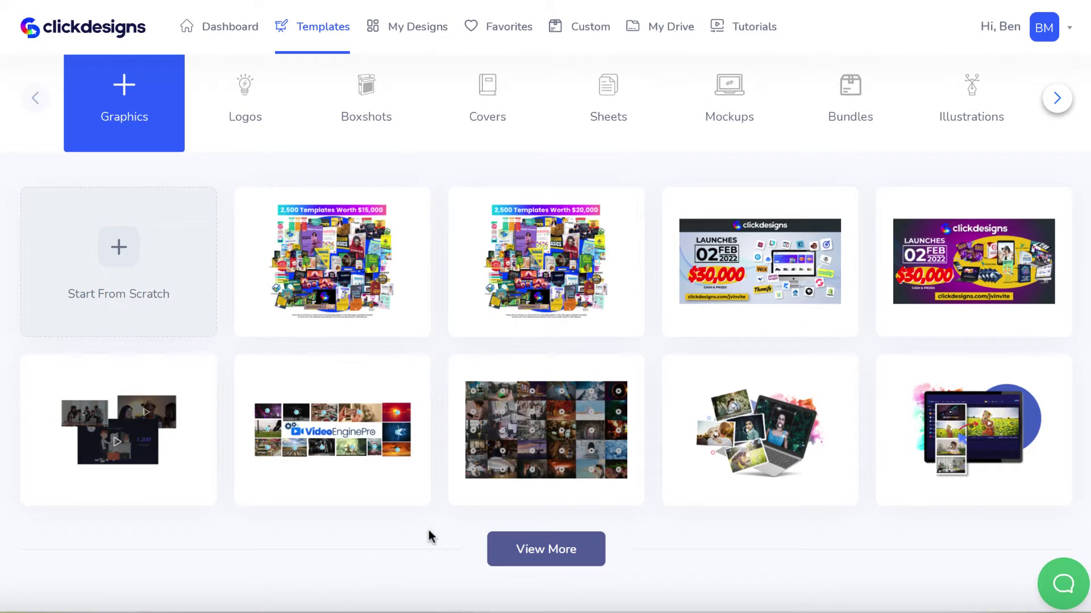
scroll(417, 388, up, 1)
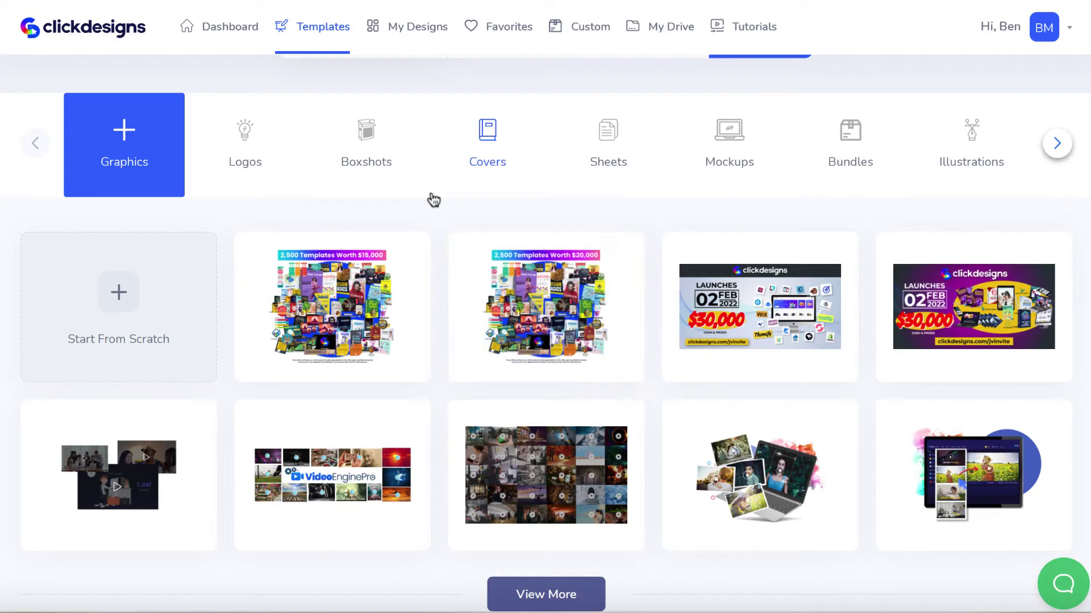
scroll(433, 200, up, 2)
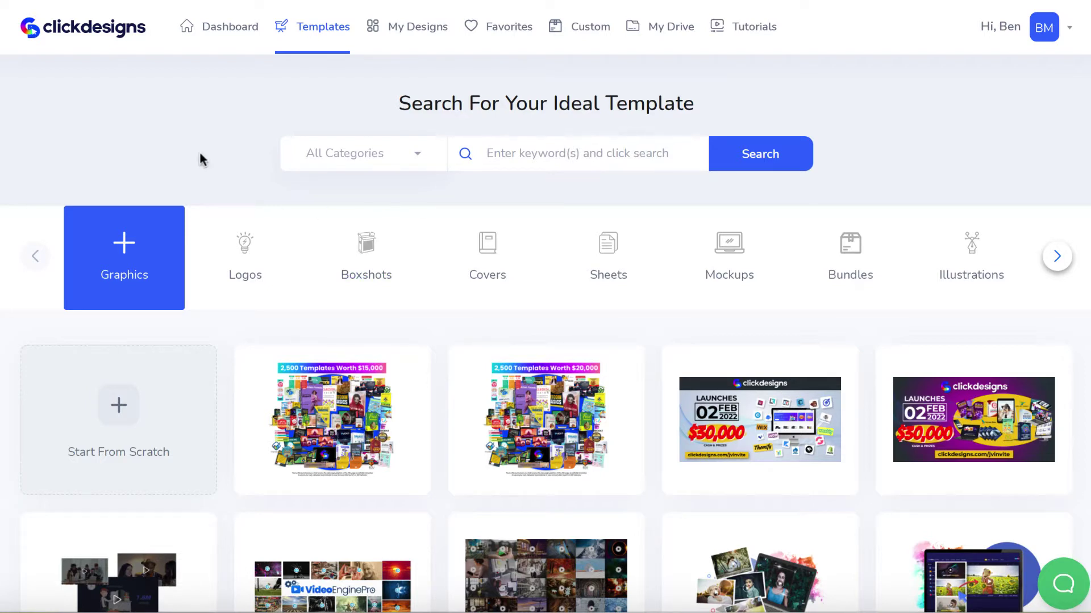
click(239, 282)
scroll(259, 187, down, 3)
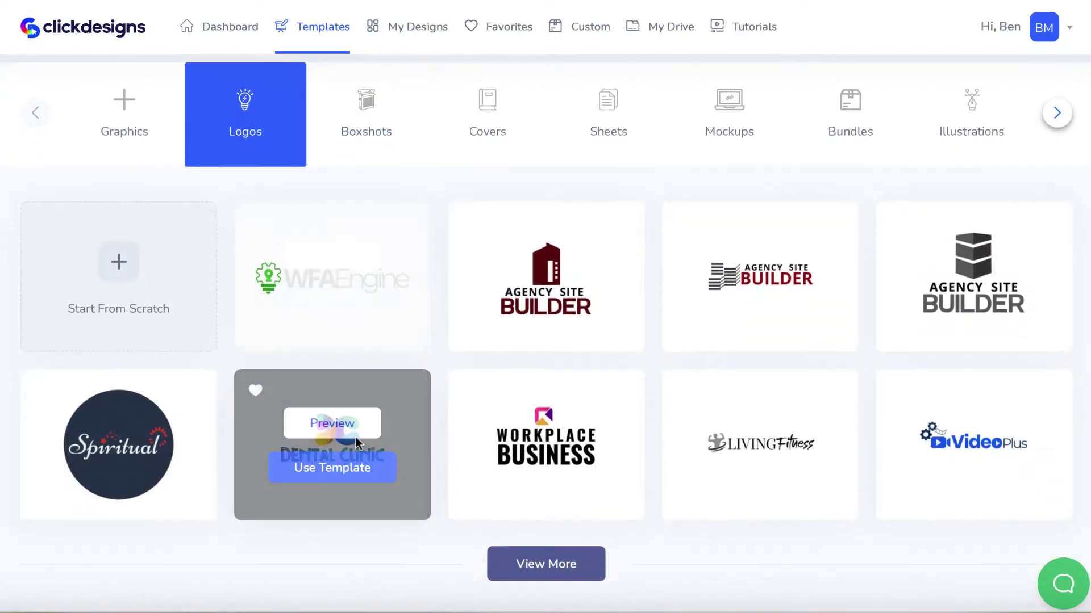
scroll(680, 372, down, 1)
scroll(537, 548, up, 1)
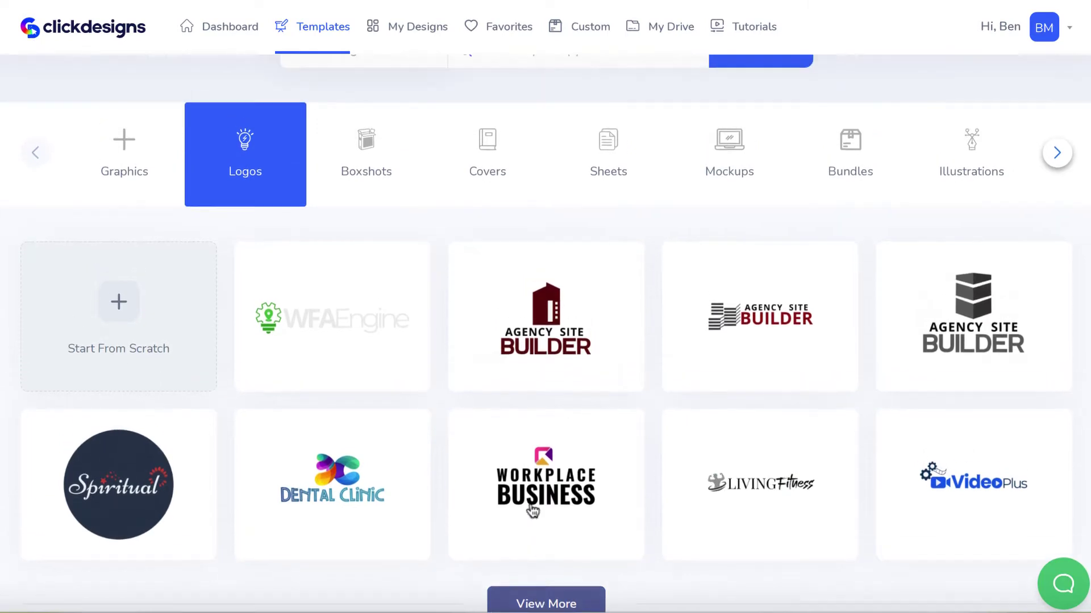
Step: Browse the boxshot and book cover template grids
click(343, 151)
scroll(402, 314, down, 3)
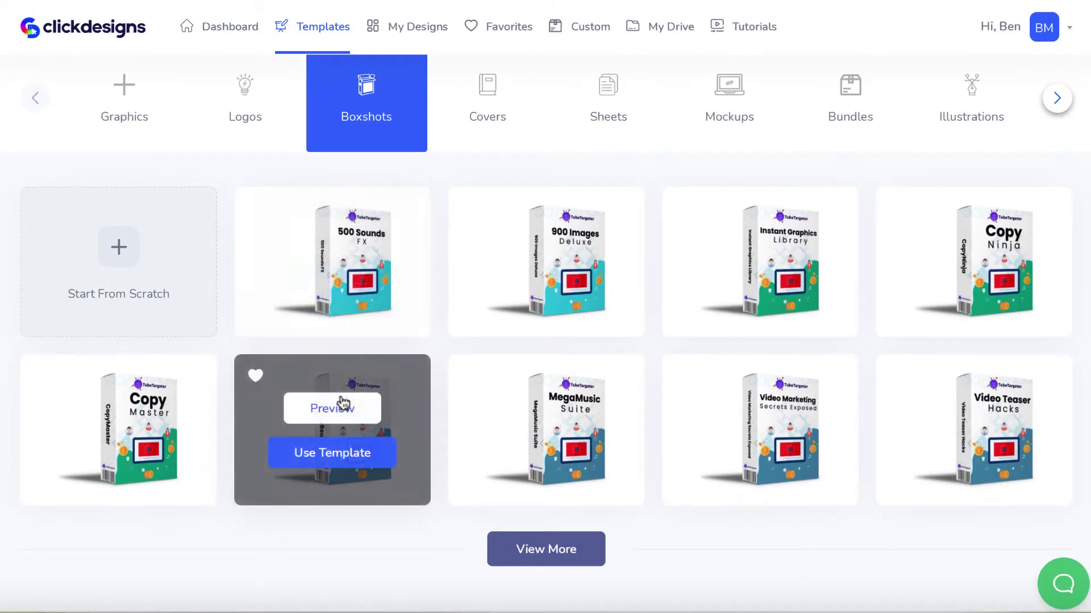
scroll(591, 401, up, 1)
click(502, 169)
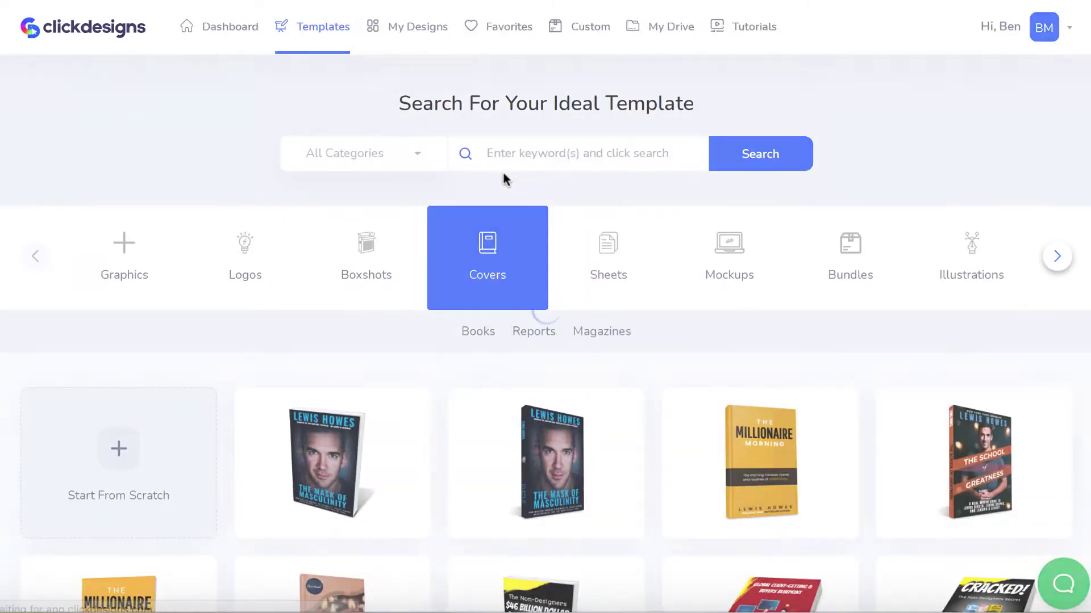
scroll(489, 381, down, 3)
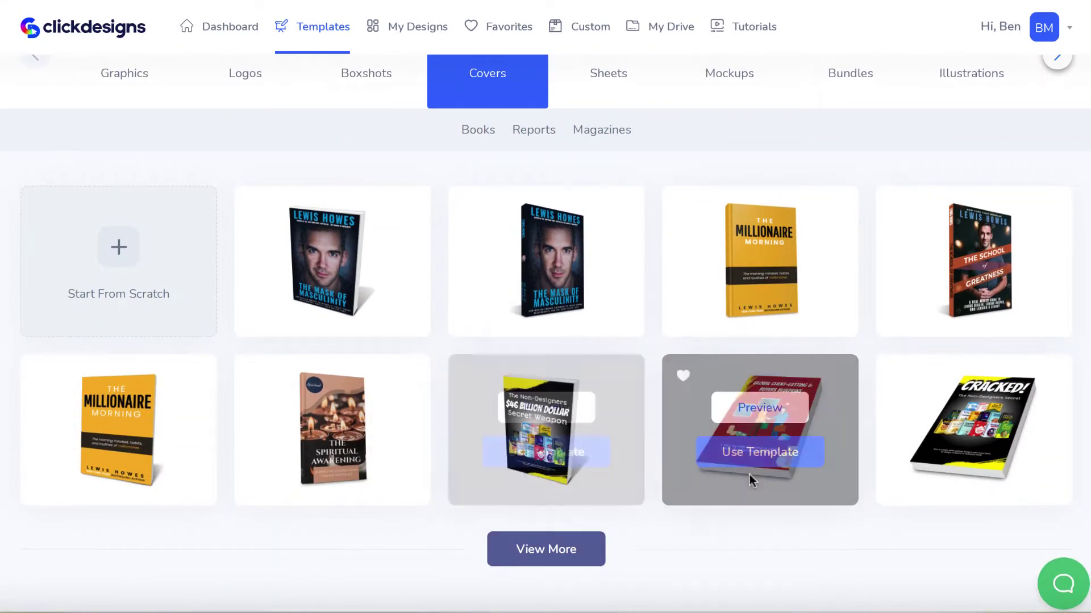
scroll(605, 463, up, 3)
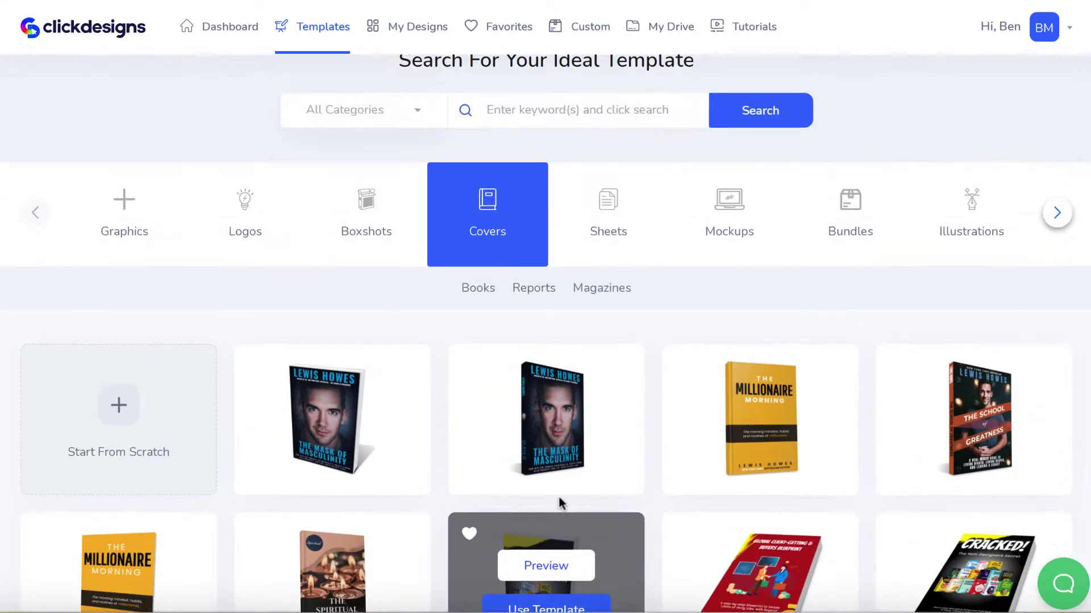
Step: Browse the sheet and device mockup templates, ending on the Bundles gallery
click(608, 224)
scroll(525, 355, down, 3)
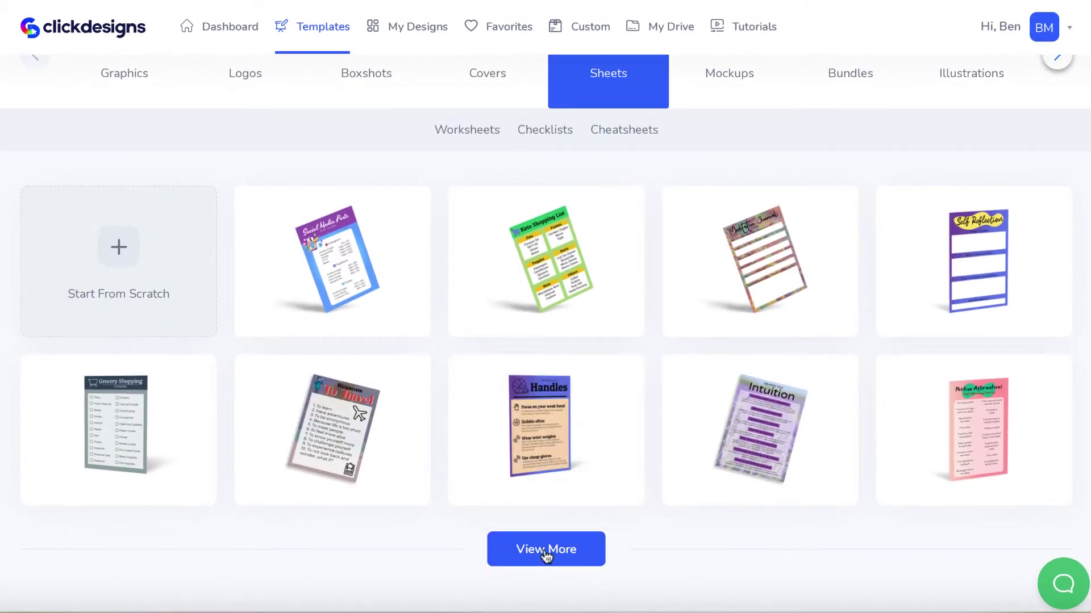
scroll(579, 328, up, 3)
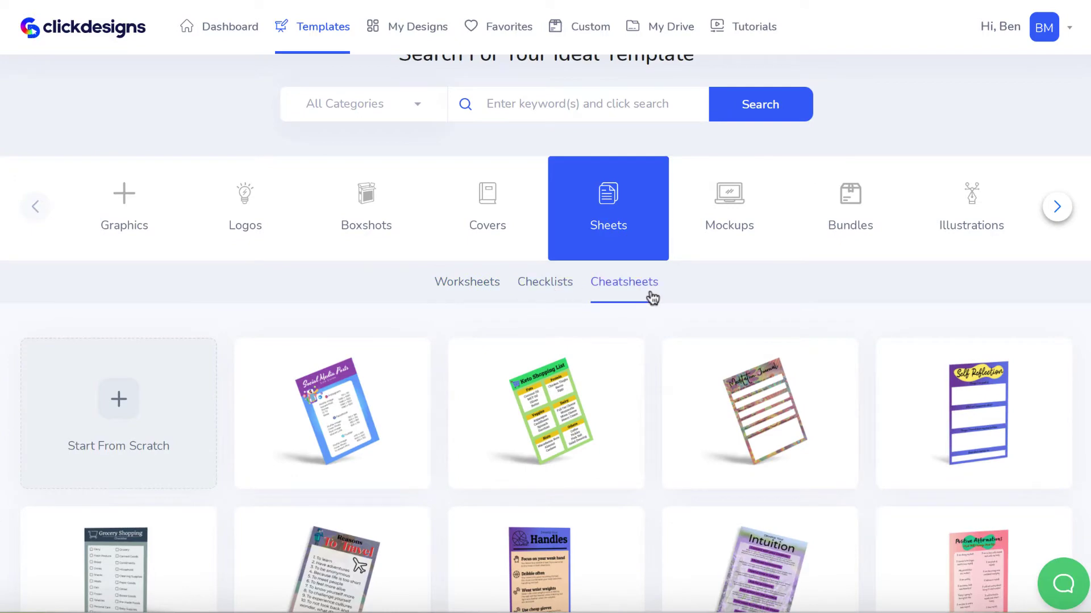
click(720, 225)
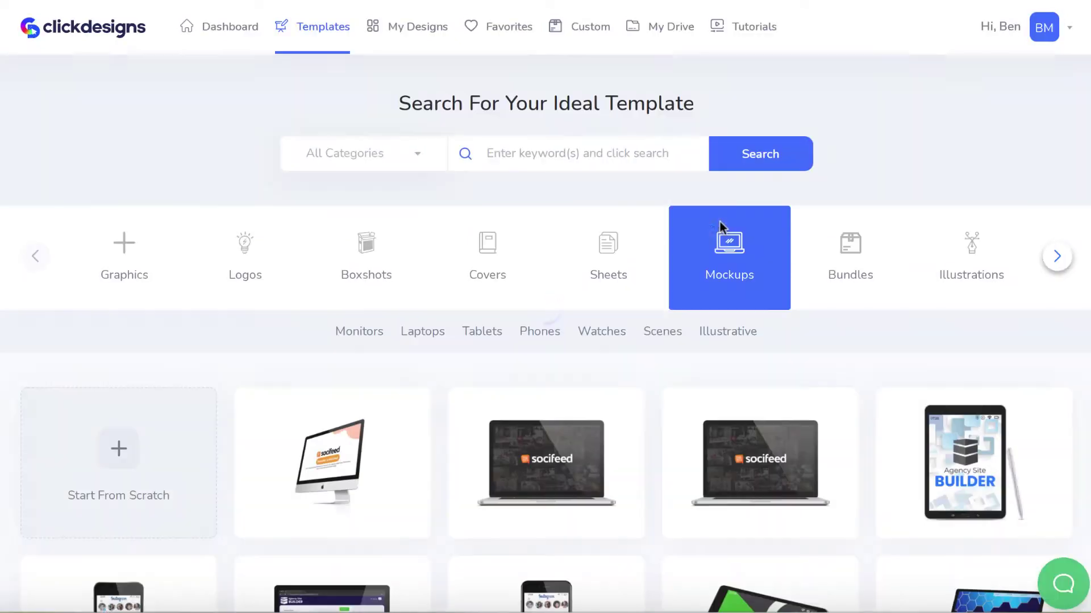
scroll(506, 377, down, 4)
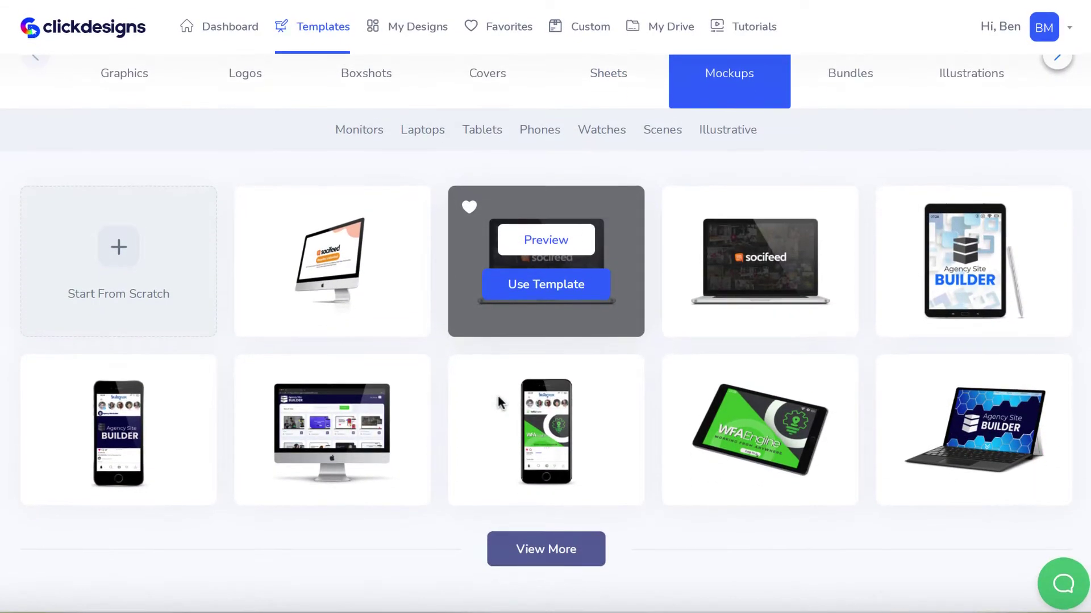
scroll(738, 431, up, 2)
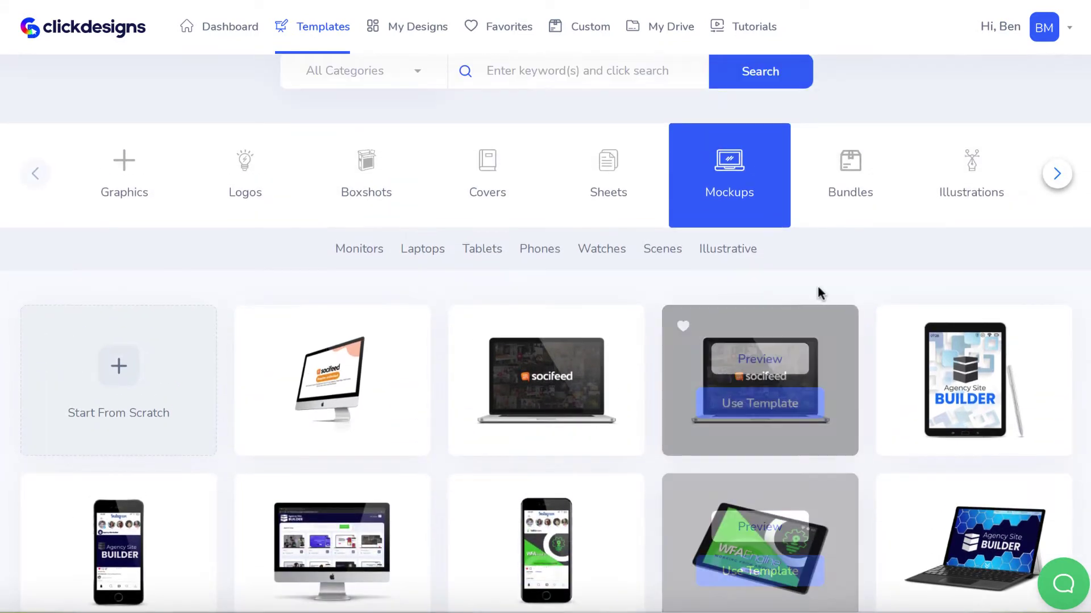
click(851, 213)
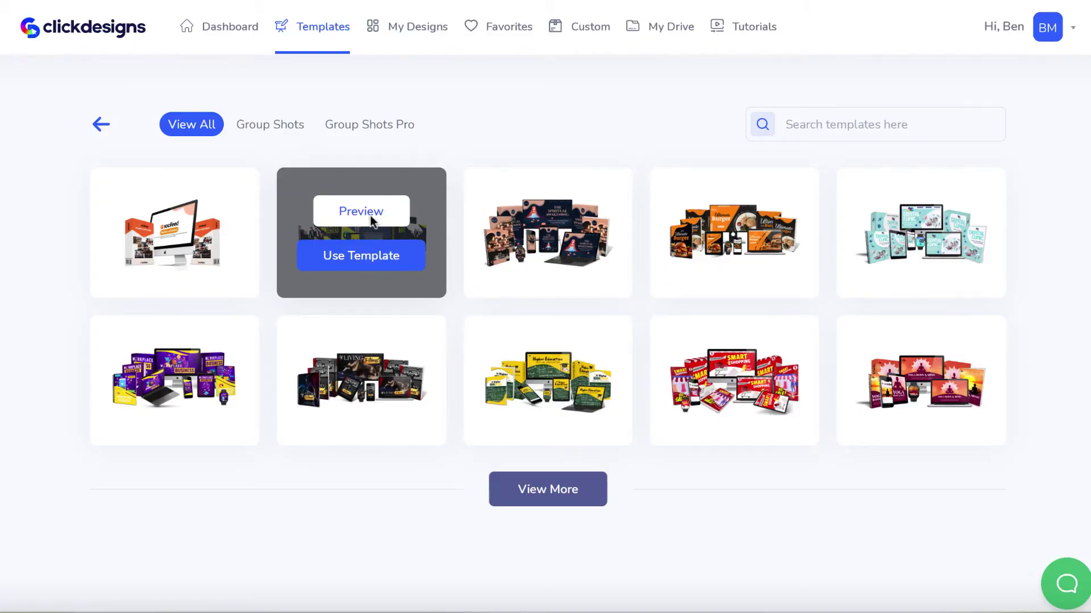
click(371, 216)
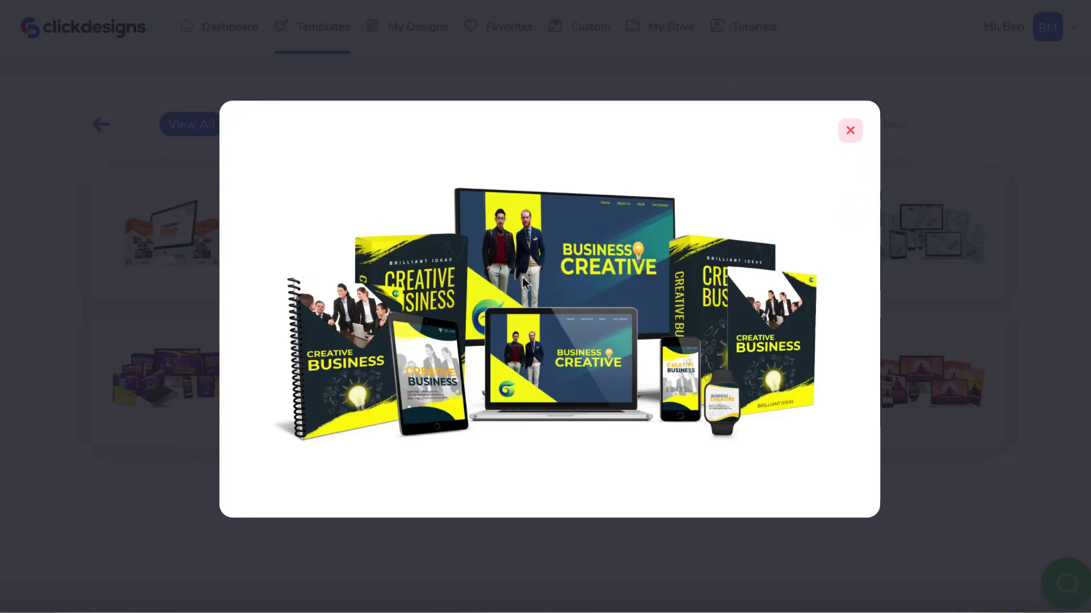
click(851, 130)
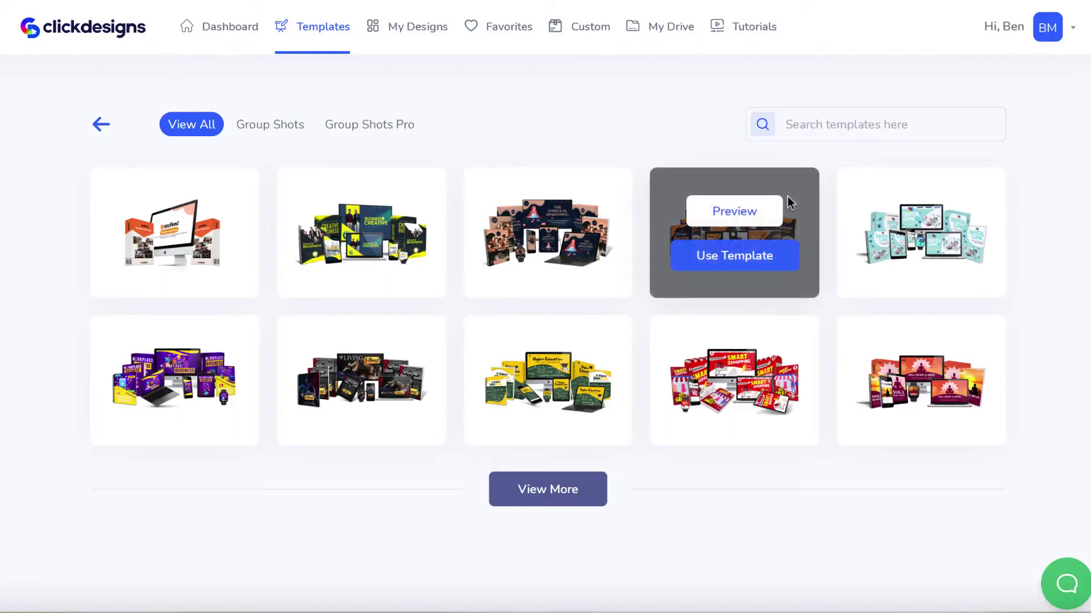
click(101, 125)
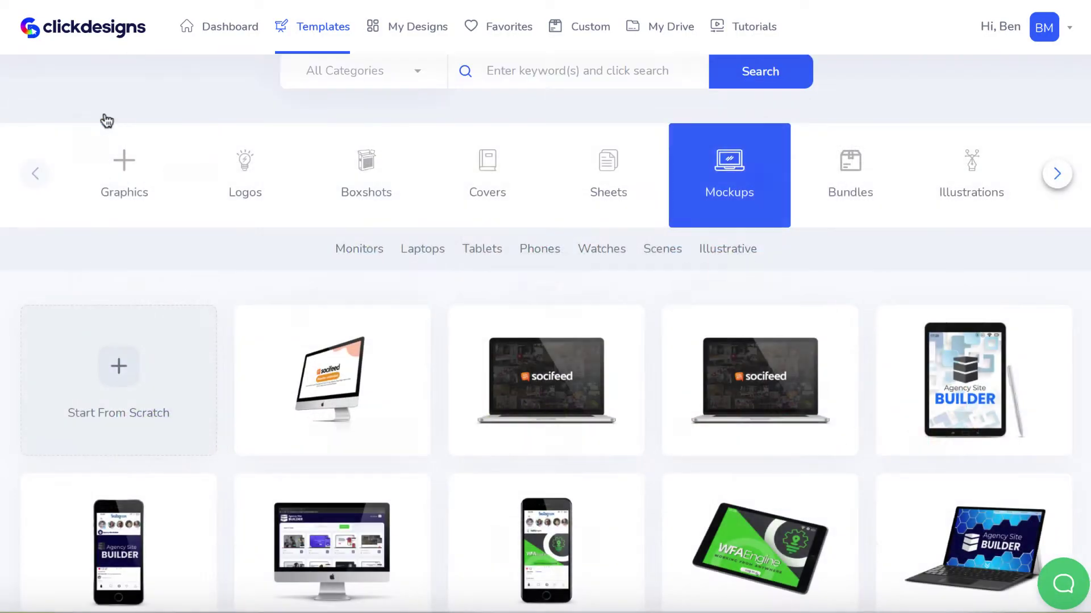
Step: Browse the illustration templates grid
click(960, 199)
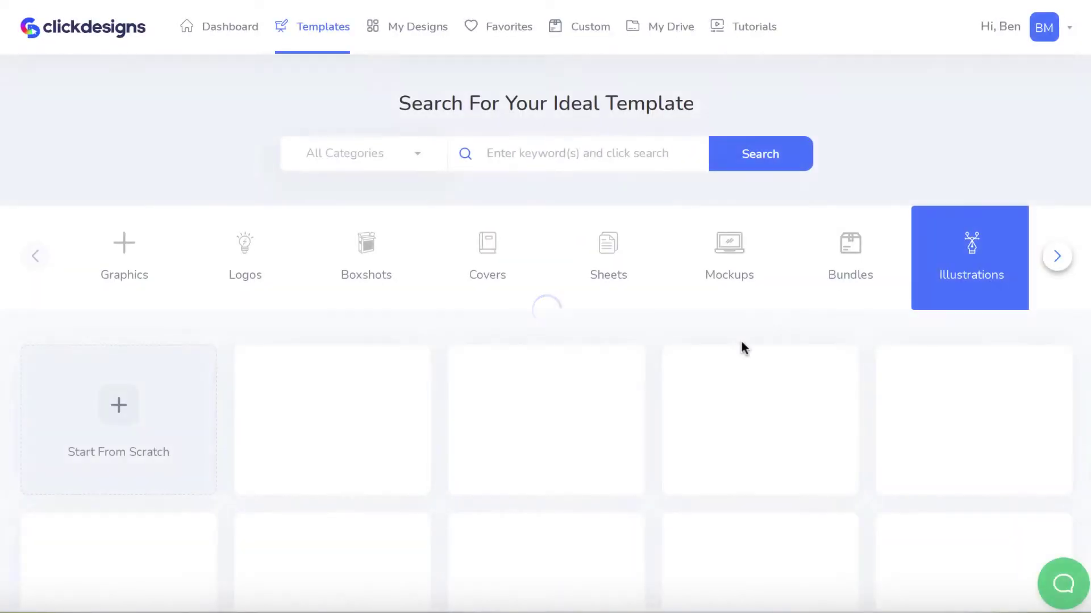
scroll(659, 348, down, 1)
scroll(652, 340, down, 2)
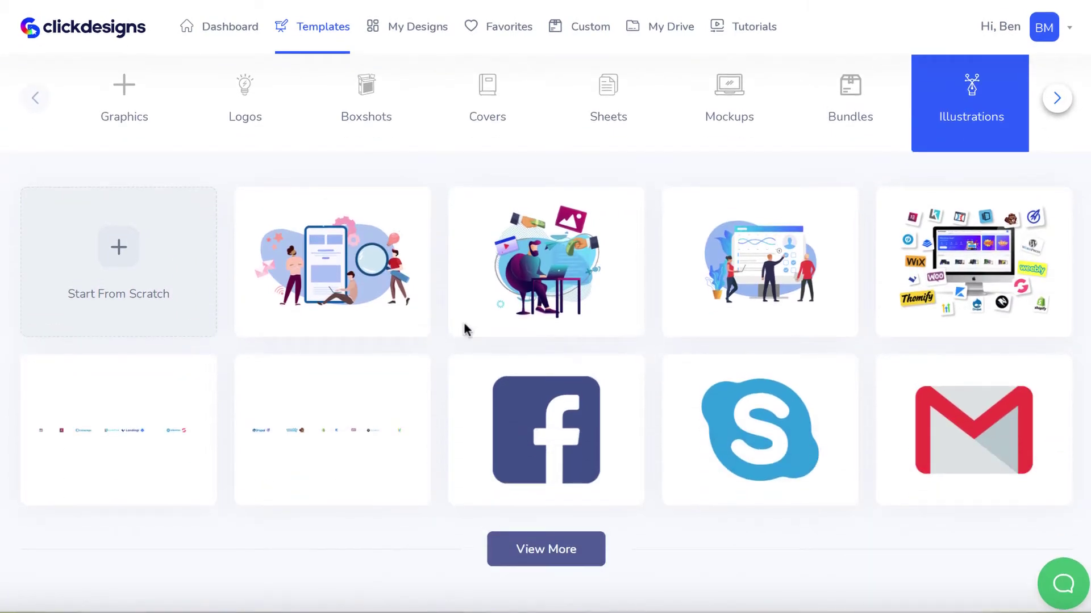
scroll(645, 370, up, 3)
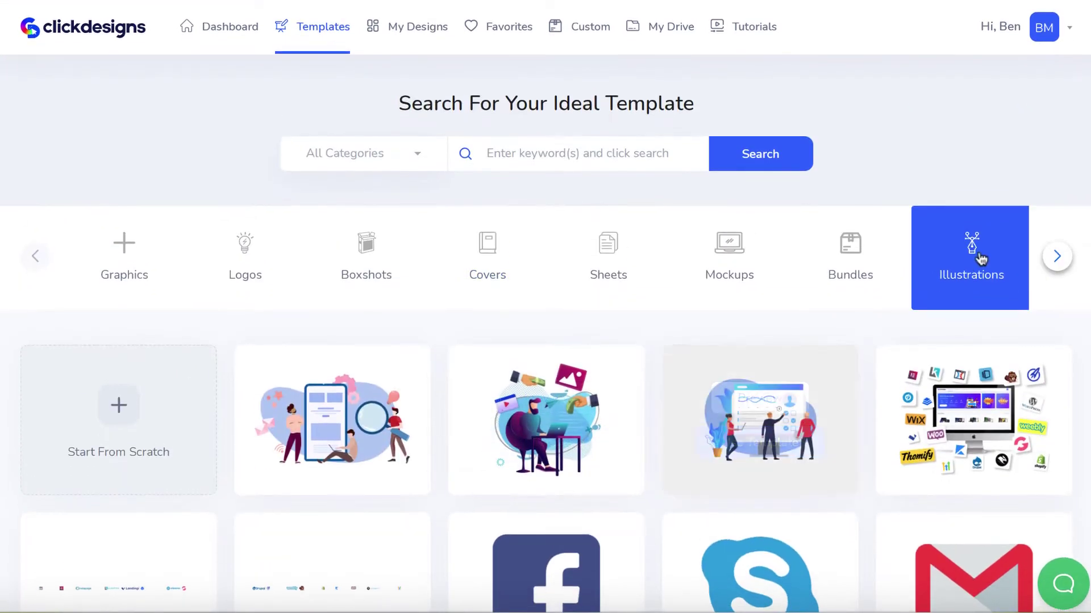
Step: Switch to Annotations templates and preview the phone-mockup annotation template, then close the preview
click(1063, 263)
click(966, 271)
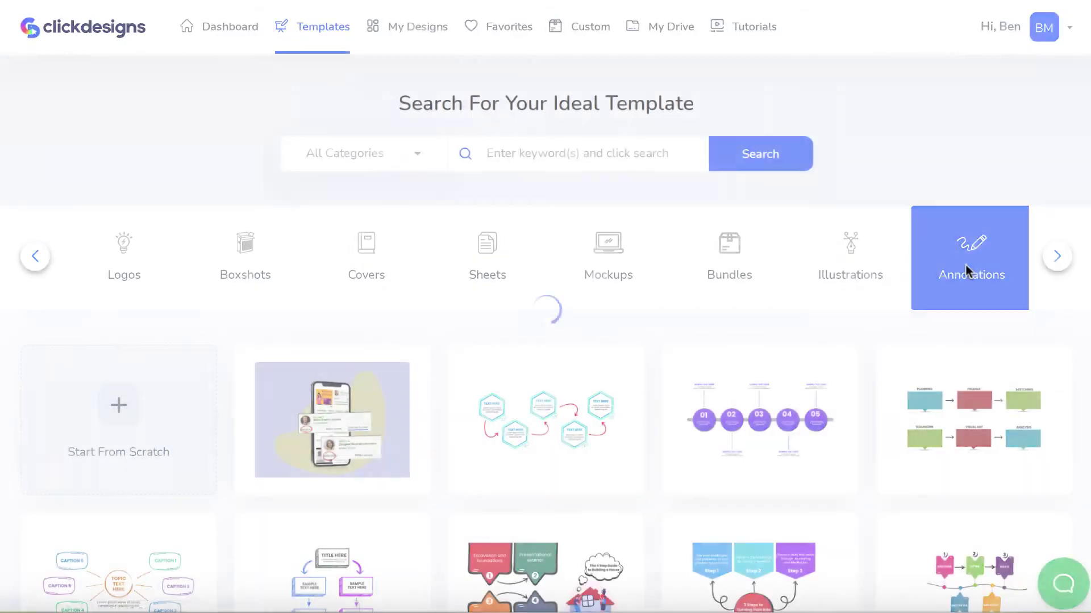
scroll(656, 289, down, 3)
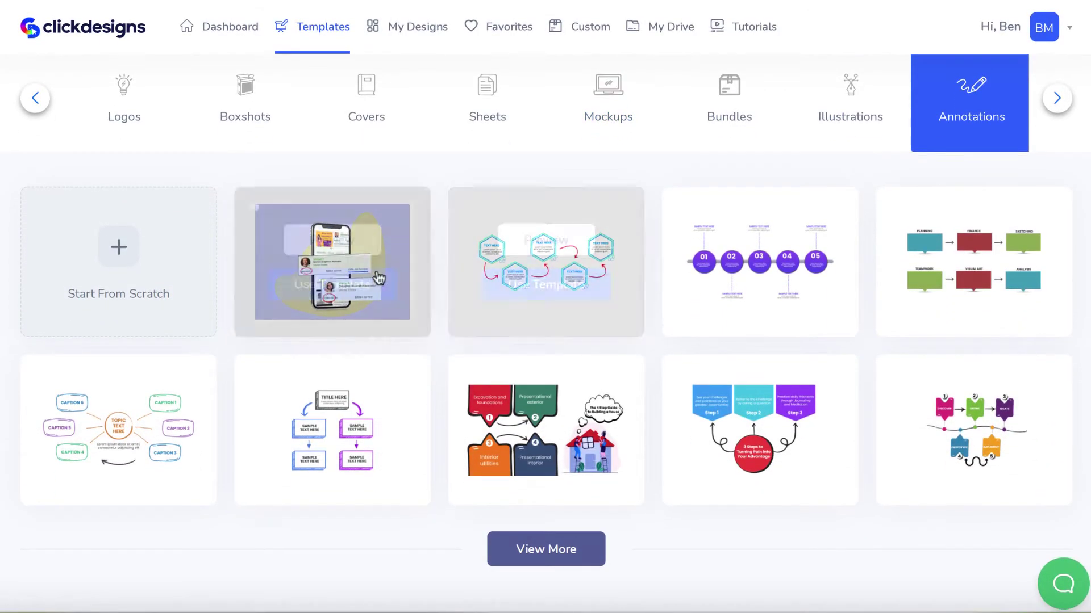
click(325, 238)
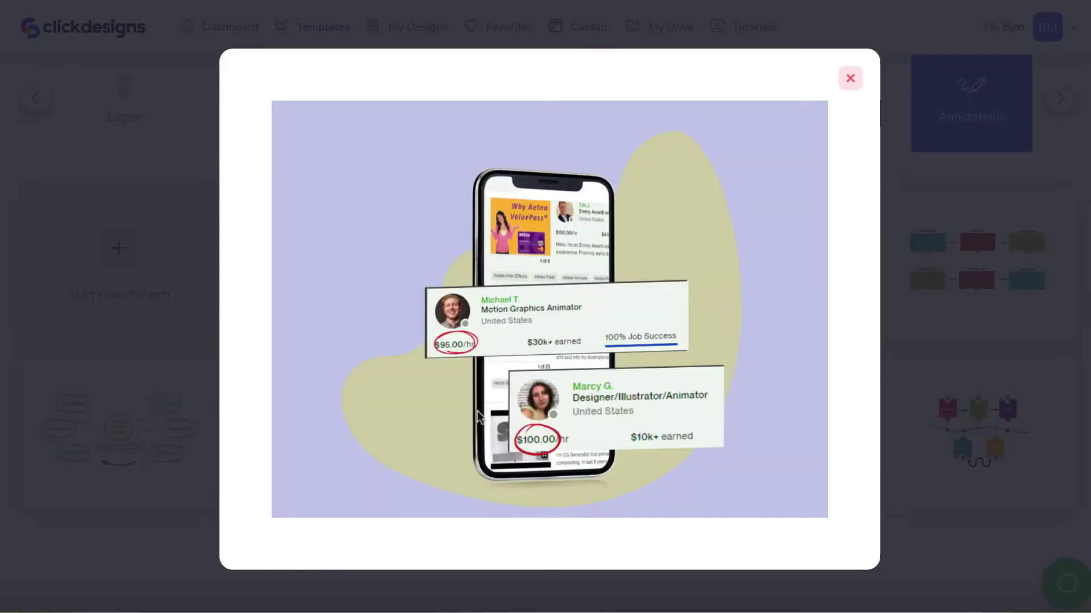
click(852, 82)
scroll(702, 297, up, 3)
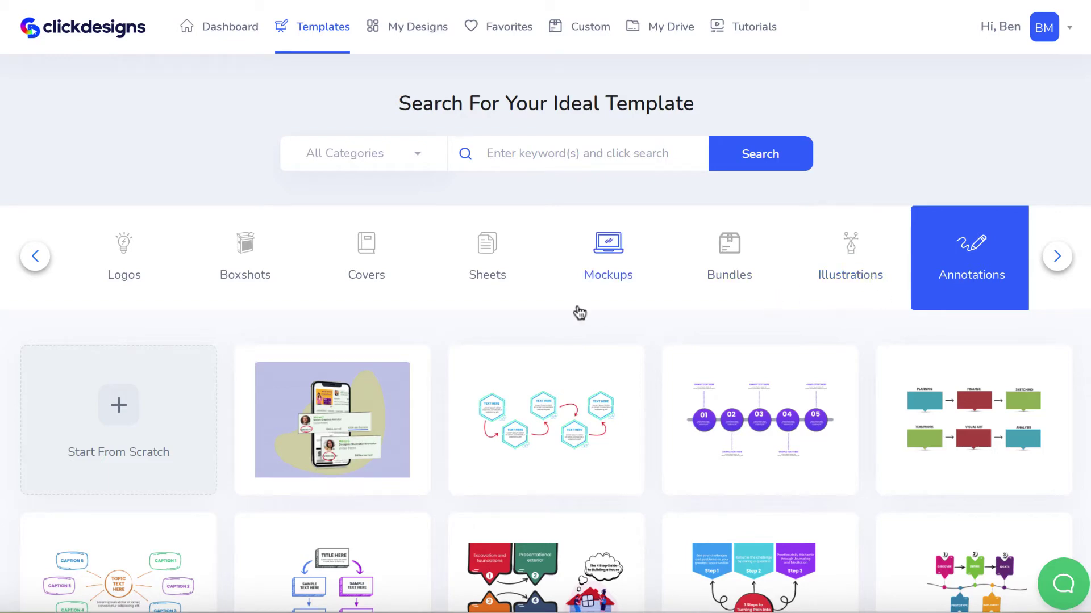
Step: Revisit the sheet templates, then switch to Covers and pick the Millionaire Morning template
click(489, 273)
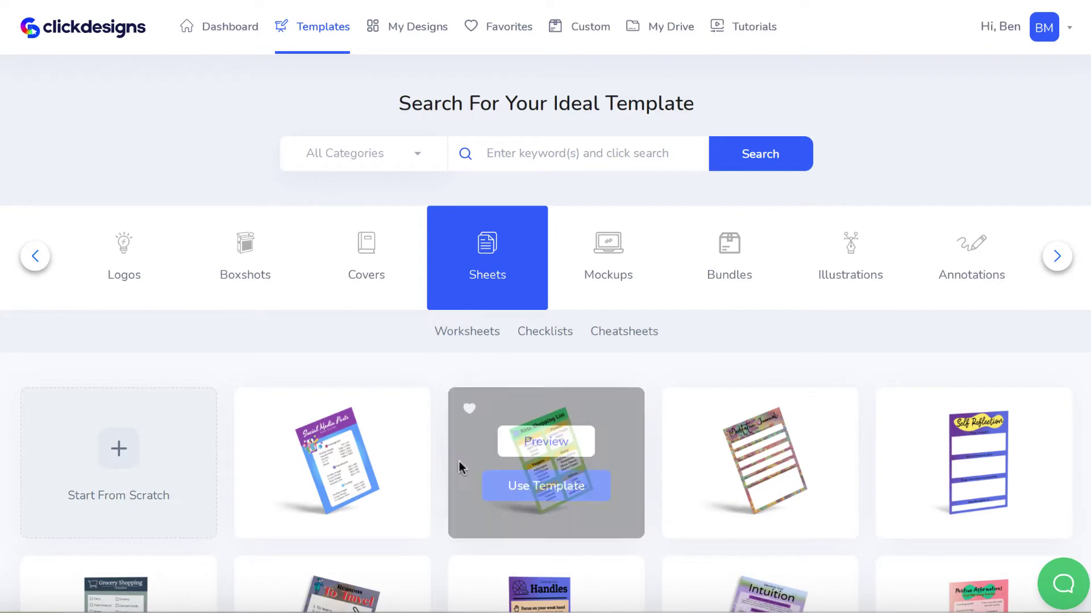
scroll(458, 461, down, 3)
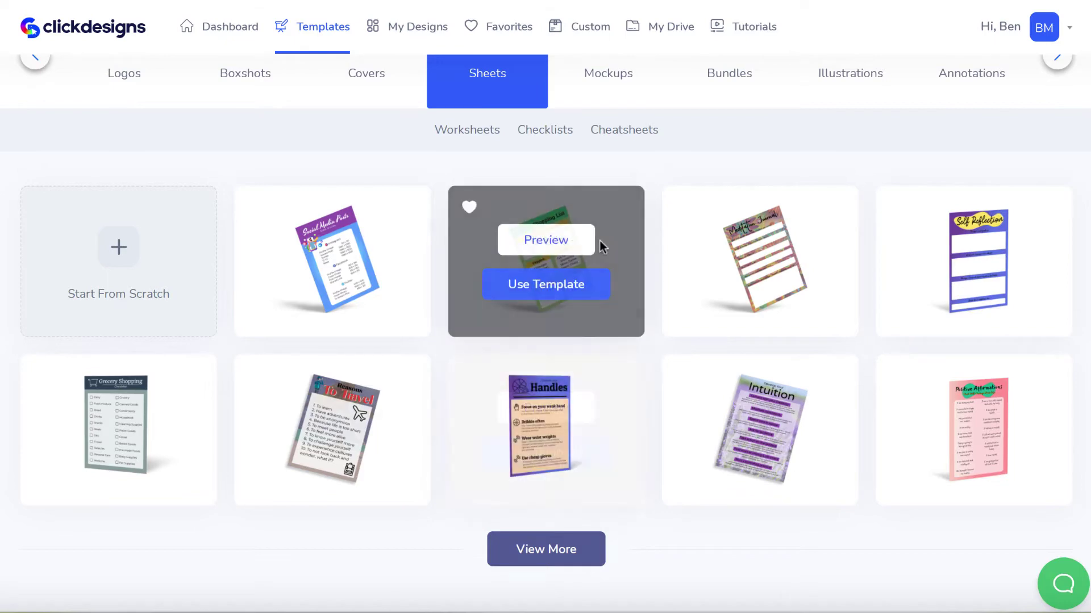
scroll(600, 243, up, 3)
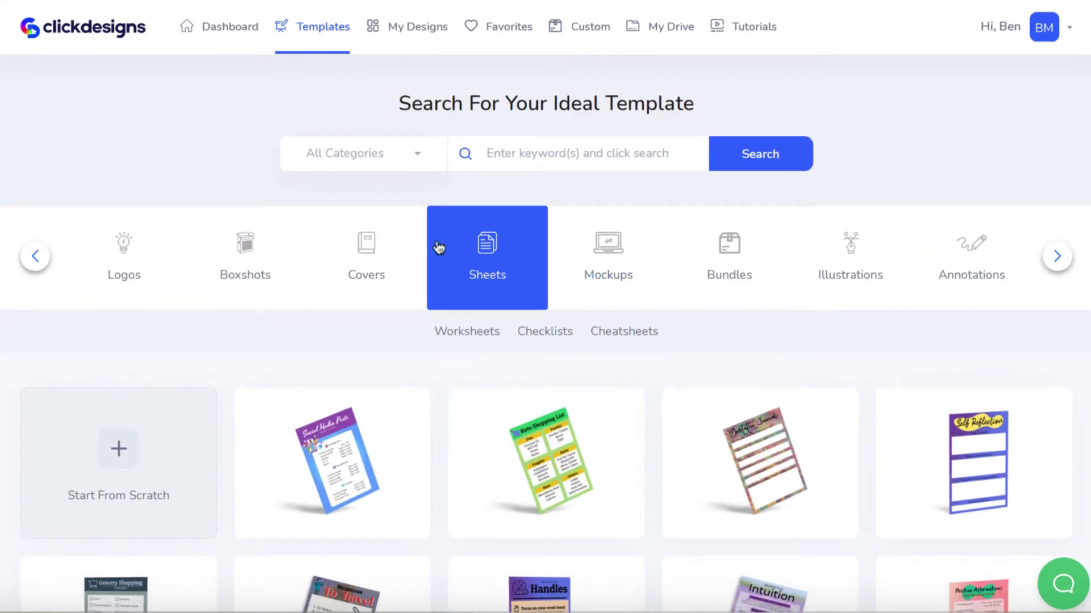
click(372, 291)
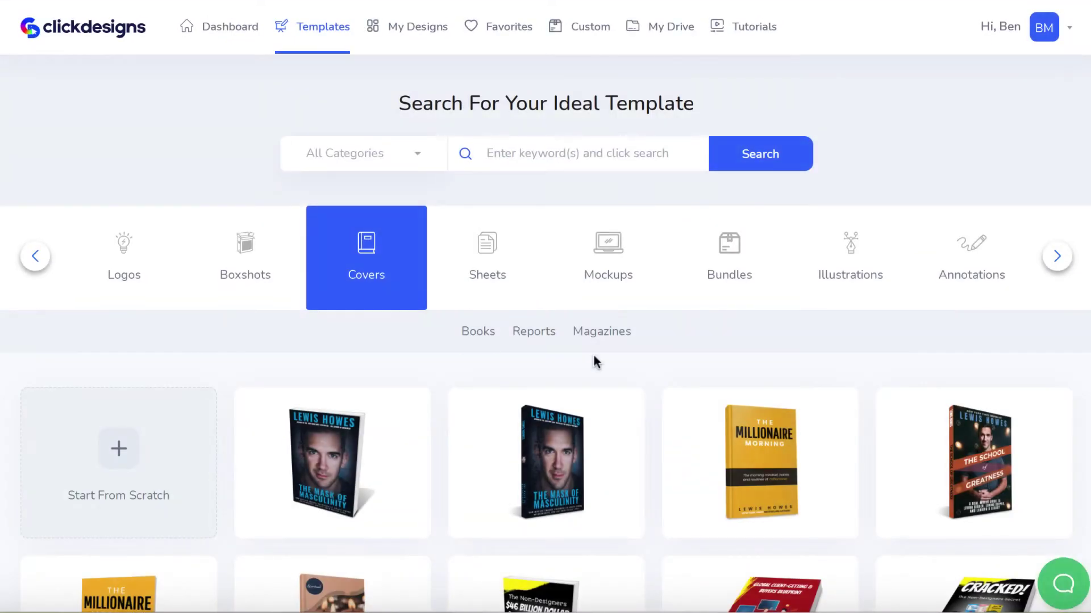
scroll(592, 353, down, 3)
scroll(592, 350, up, 1)
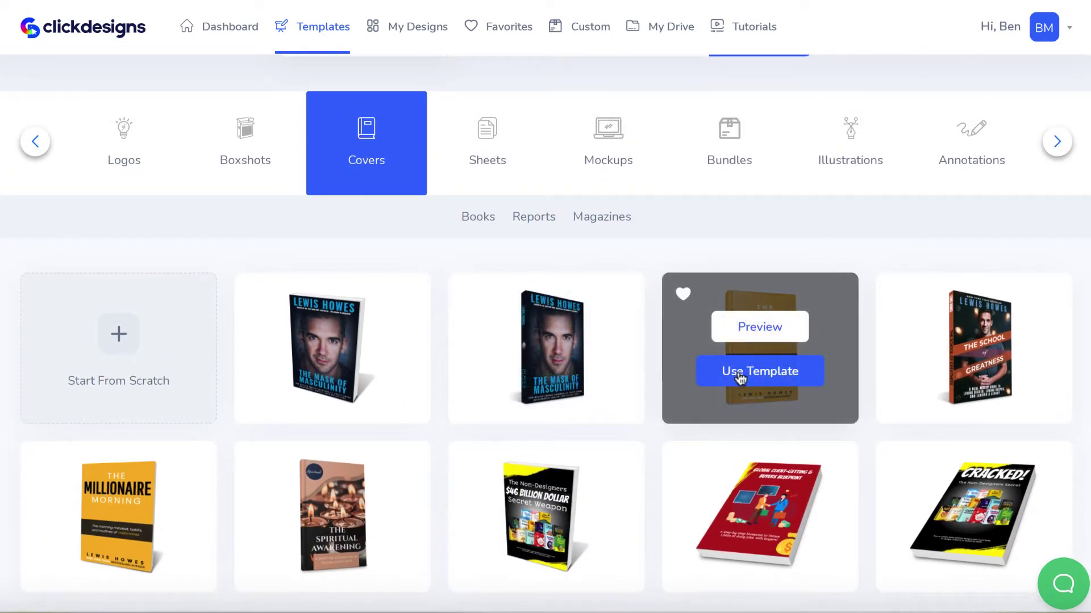
click(740, 377)
Step: Create a design titled 'llp' from Millionaire Morning and open its cover in the full editor
click(517, 294)
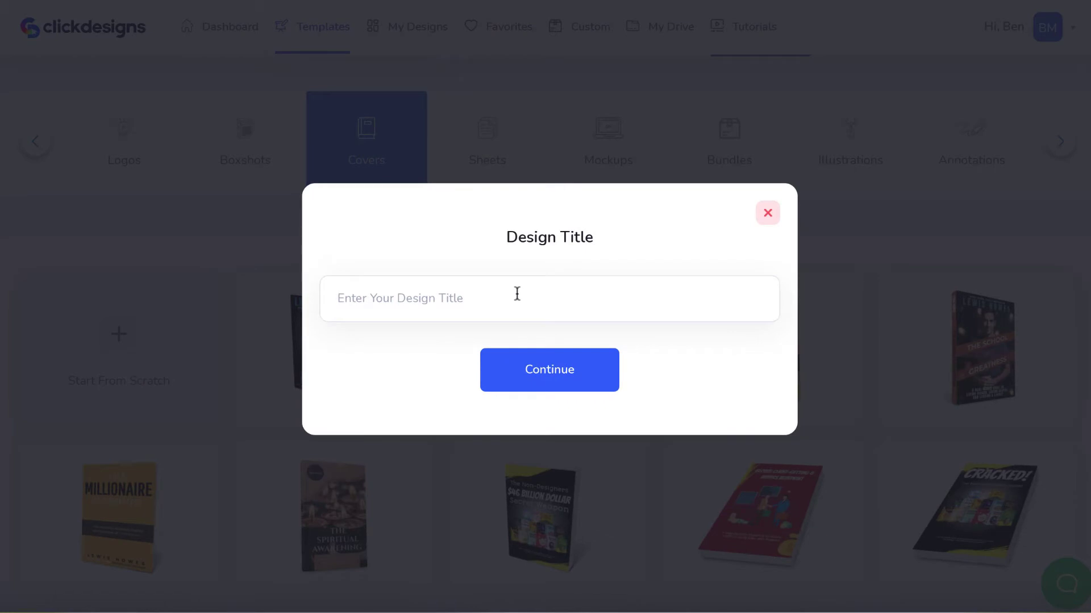
text(u)
click(521, 381)
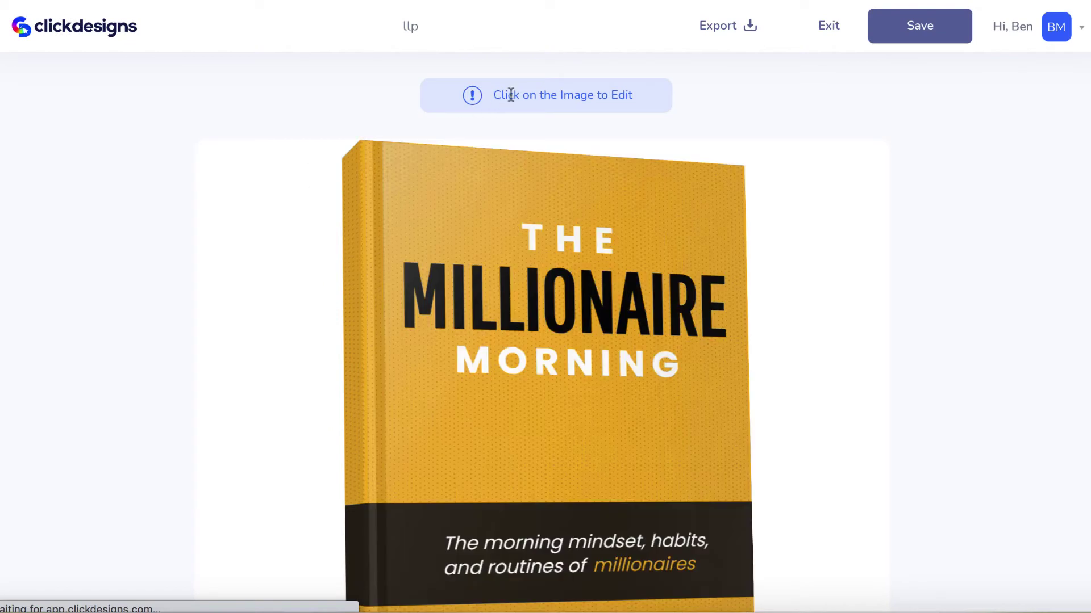
click(556, 311)
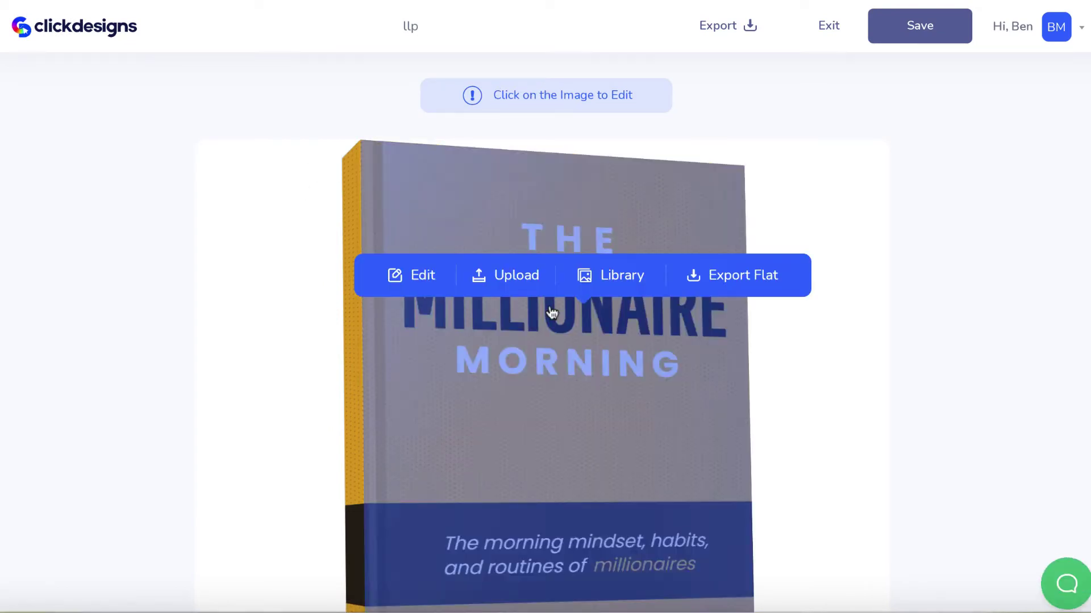
click(427, 279)
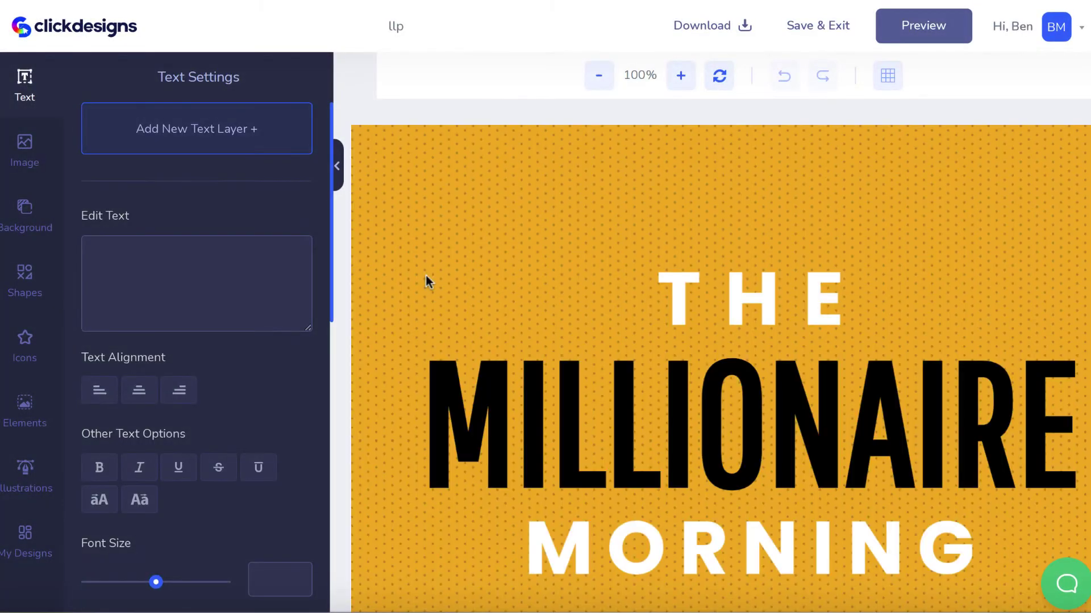
Step: Select the cover's yellow background image, then return to Text Settings
scroll(653, 404, down, 3)
scroll(656, 404, down, 8)
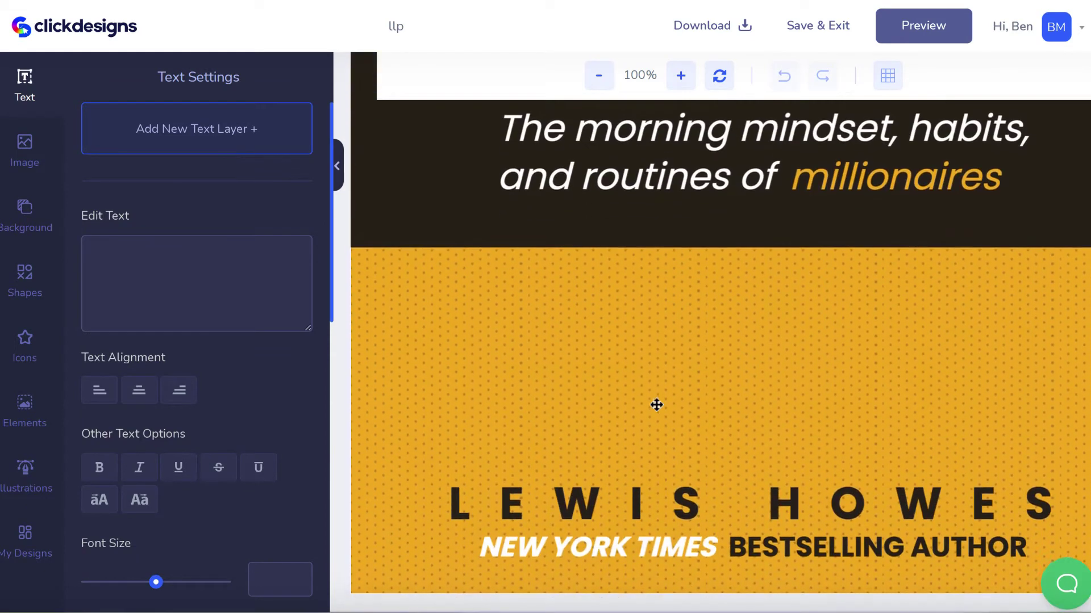
scroll(656, 405, up, 7)
scroll(656, 405, up, 4)
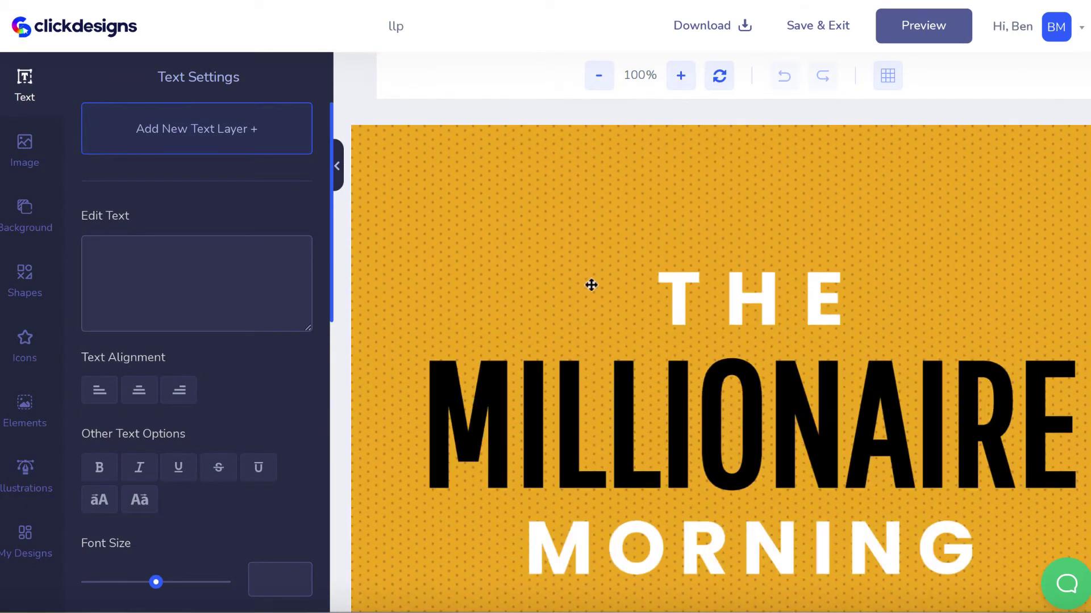
click(533, 263)
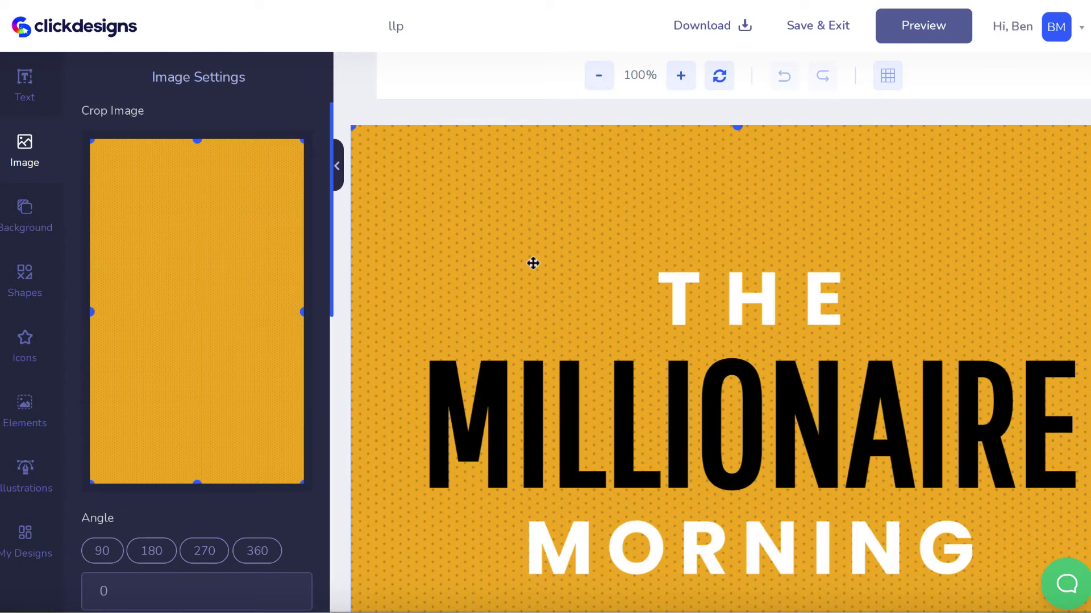
click(26, 91)
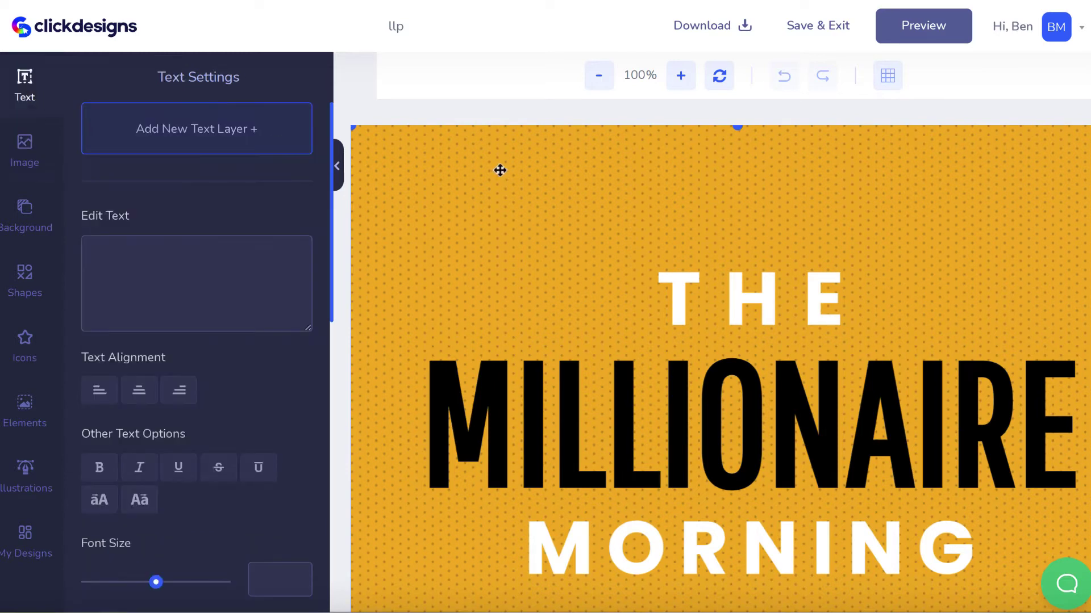
Step: Move the MILLIONAIRE title up and place MORNING directly beneath it
click(667, 429)
scroll(666, 428, down, 2)
drag(667, 340, 667, 258)
mouse_move(653, 390)
mouse_down()
mouse_move(653, 487)
mouse_move(655, 384)
mouse_up()
scroll(126, 295, down, 5)
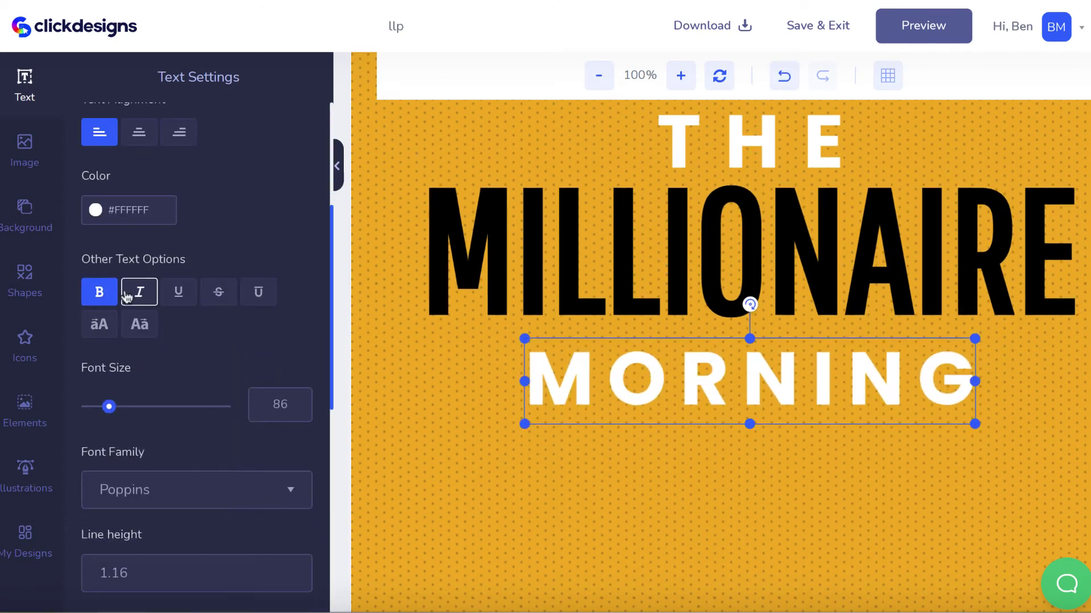
scroll(134, 307, down, 4)
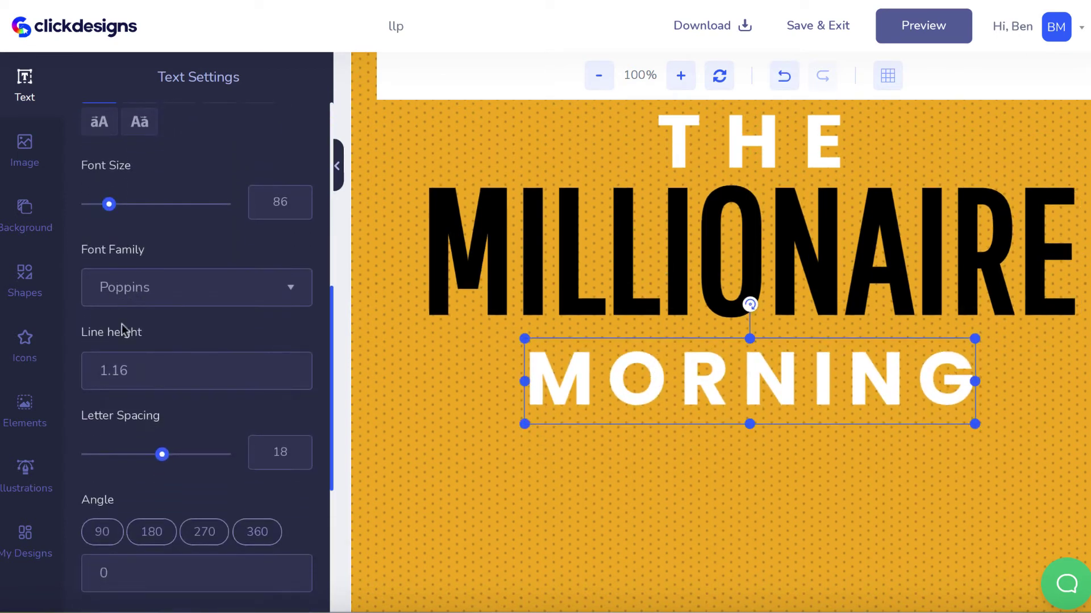
scroll(125, 366, down, 5)
scroll(191, 459, down, 2)
Step: Set the cover background to the first stock photo from a 'books' search
scroll(125, 420, up, 8)
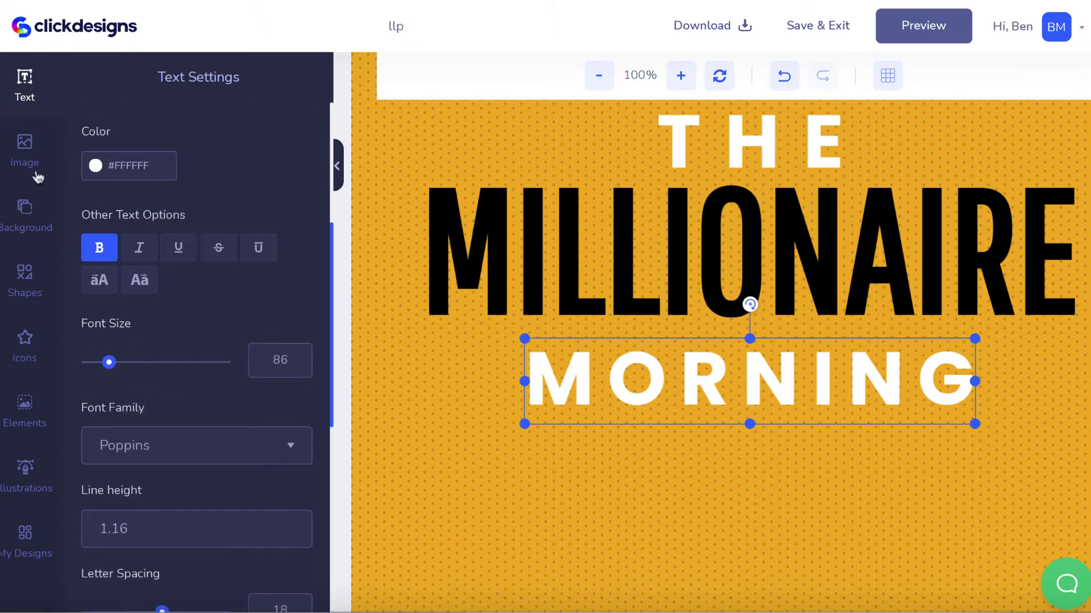
click(25, 208)
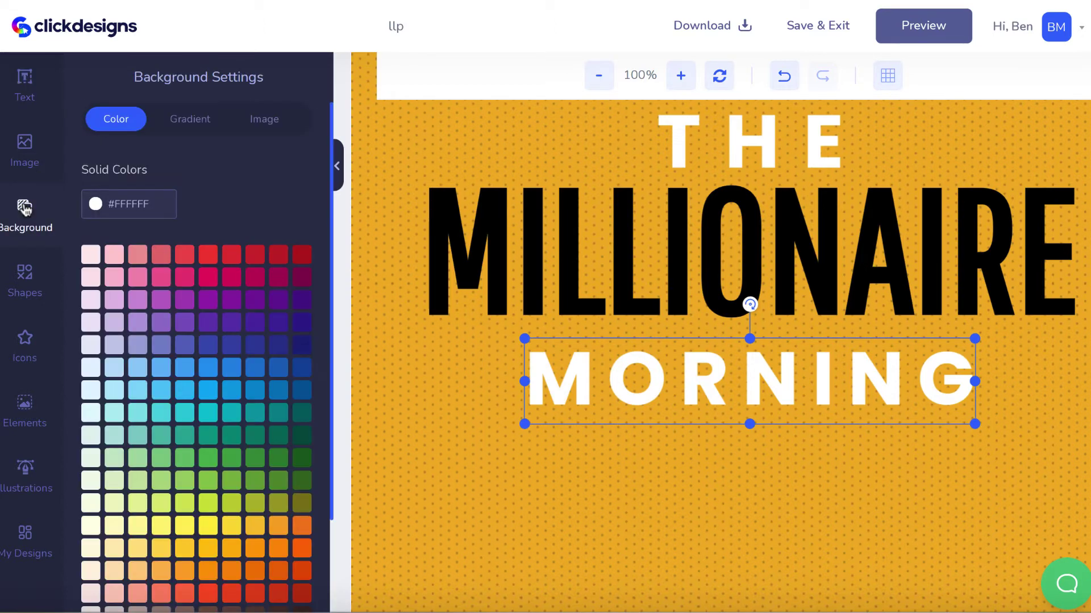
click(271, 135)
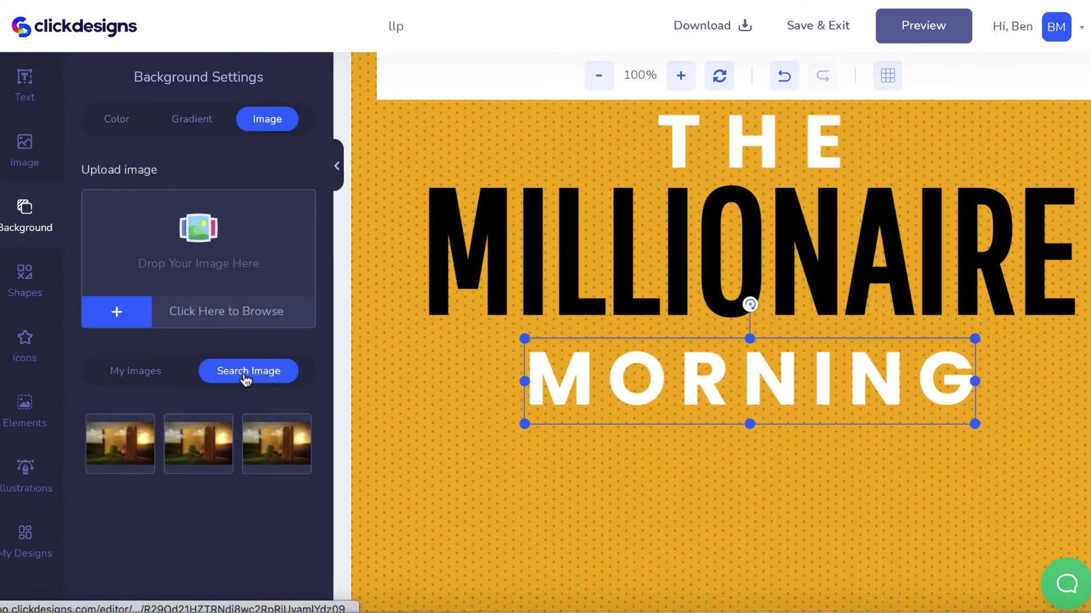
click(246, 375)
text(books)
key(Return)
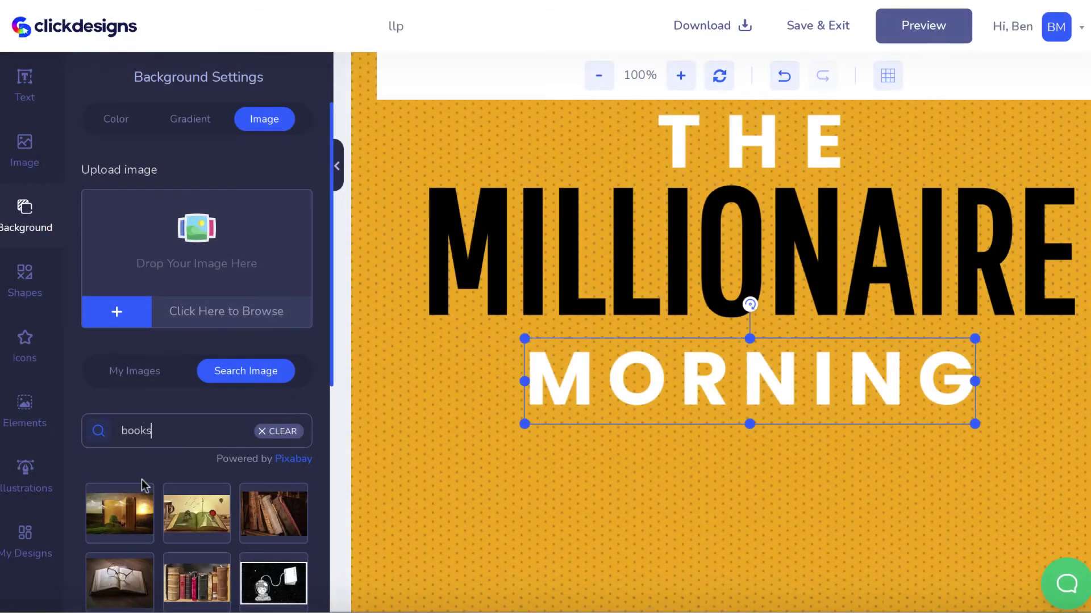
scroll(145, 486, down, 1)
click(122, 464)
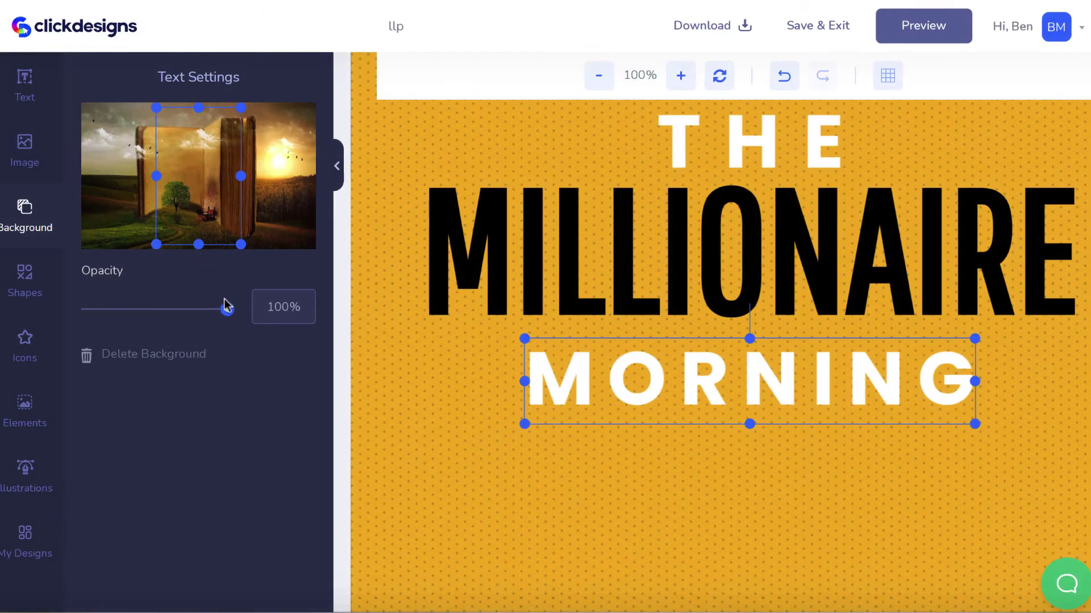
Step: Set the MORNING text opacity to 63% and fade the yellow image layer to 0%
drag(228, 306, 173, 310)
click(385, 386)
scroll(227, 490, down, 8)
scroll(226, 489, up, 4)
drag(172, 392, 42, 396)
scroll(874, 445, up, 2)
scroll(874, 445, down, 15)
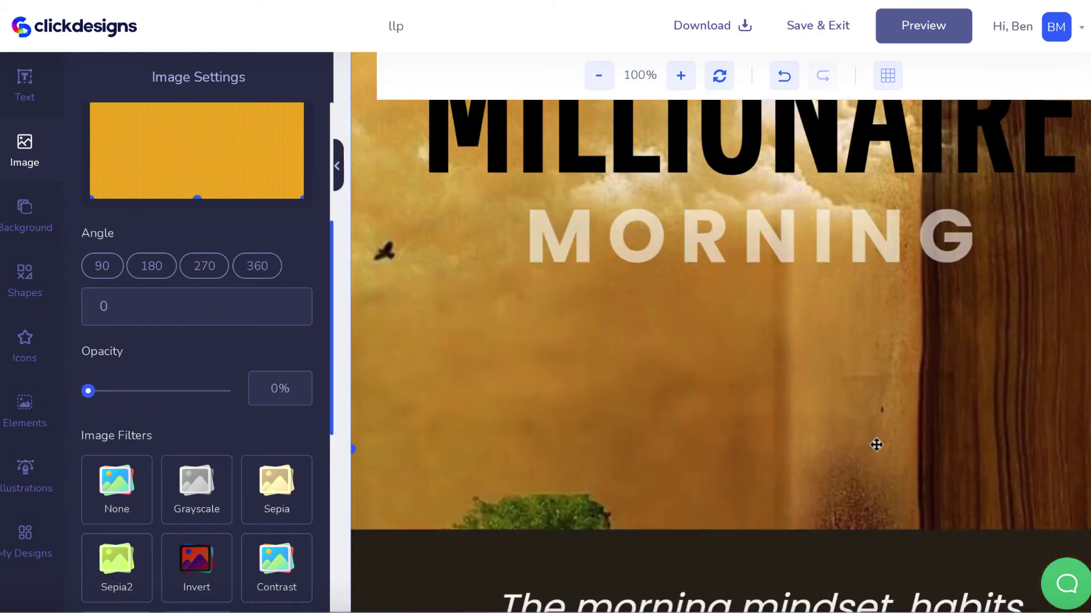
scroll(878, 444, up, 5)
scroll(876, 443, down, 3)
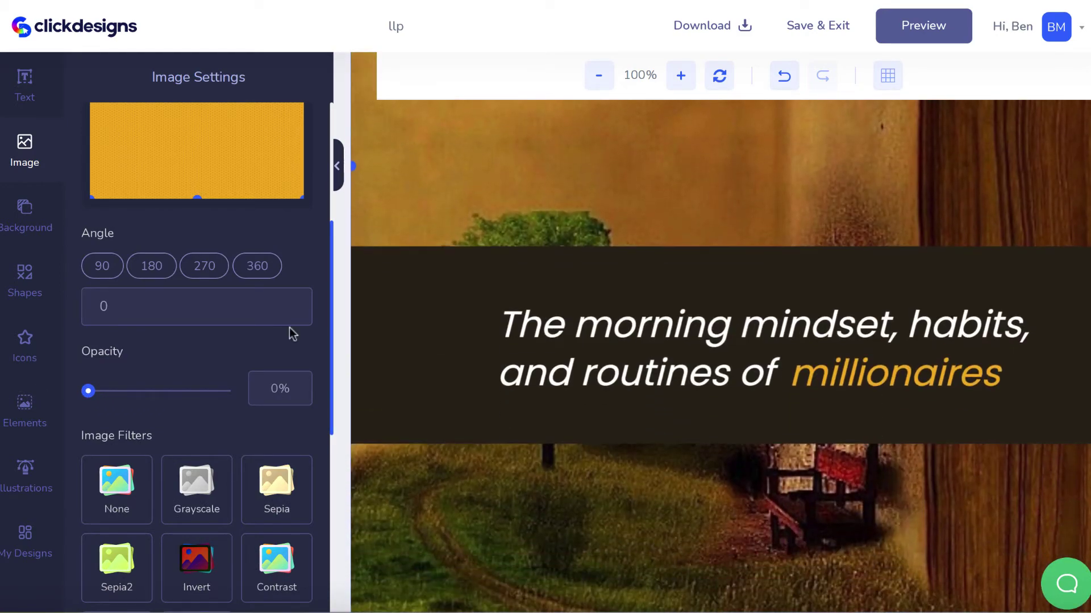
click(24, 276)
Step: Browse the Shapes, Icons and Elements libraries
scroll(141, 250, down, 3)
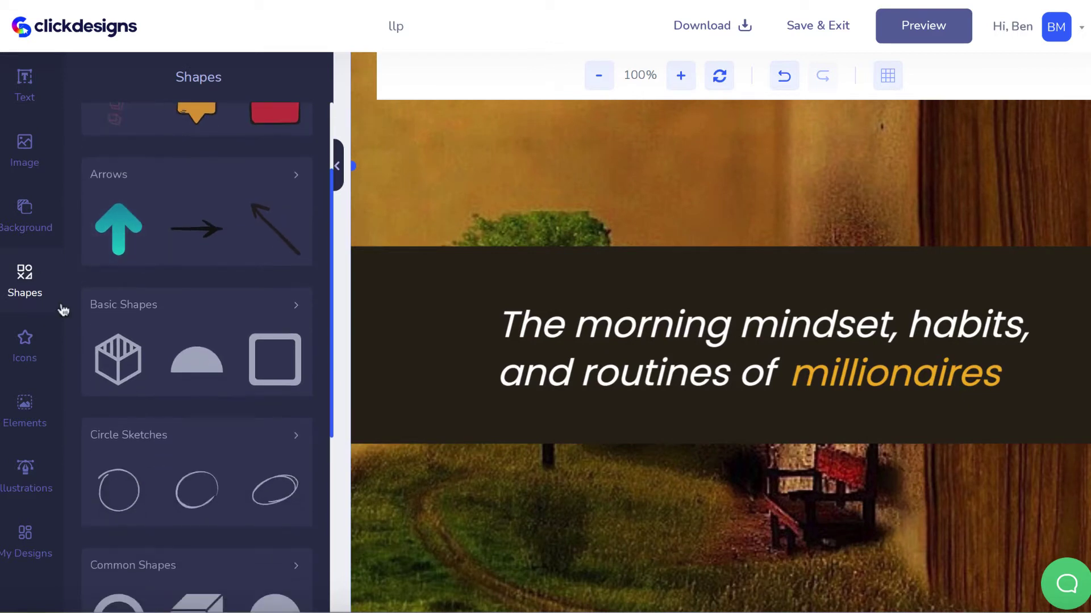
click(26, 343)
scroll(32, 346, down, 3)
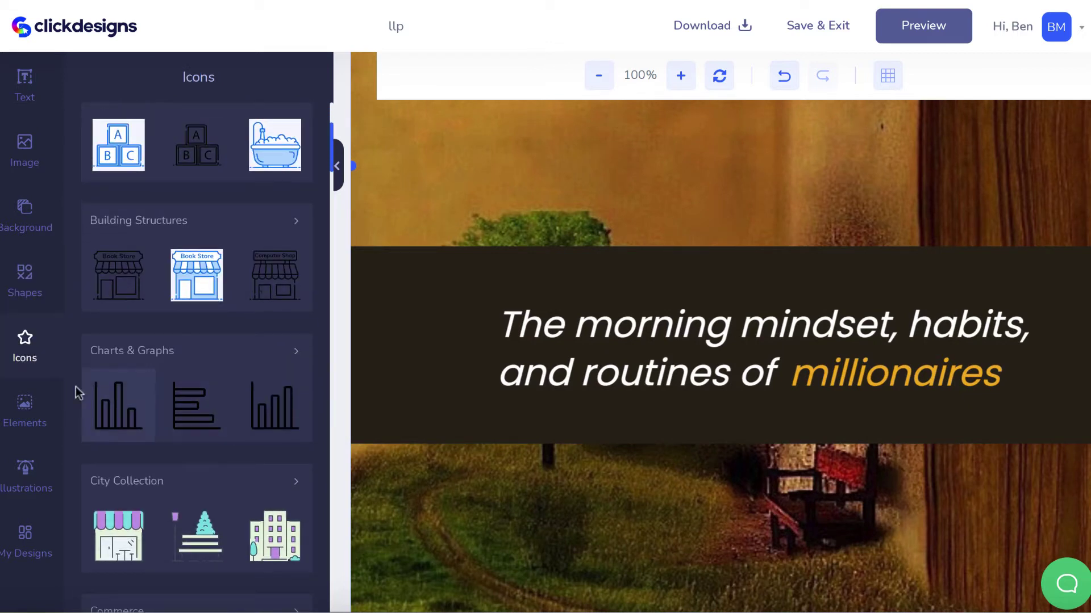
click(32, 412)
scroll(163, 373, down, 10)
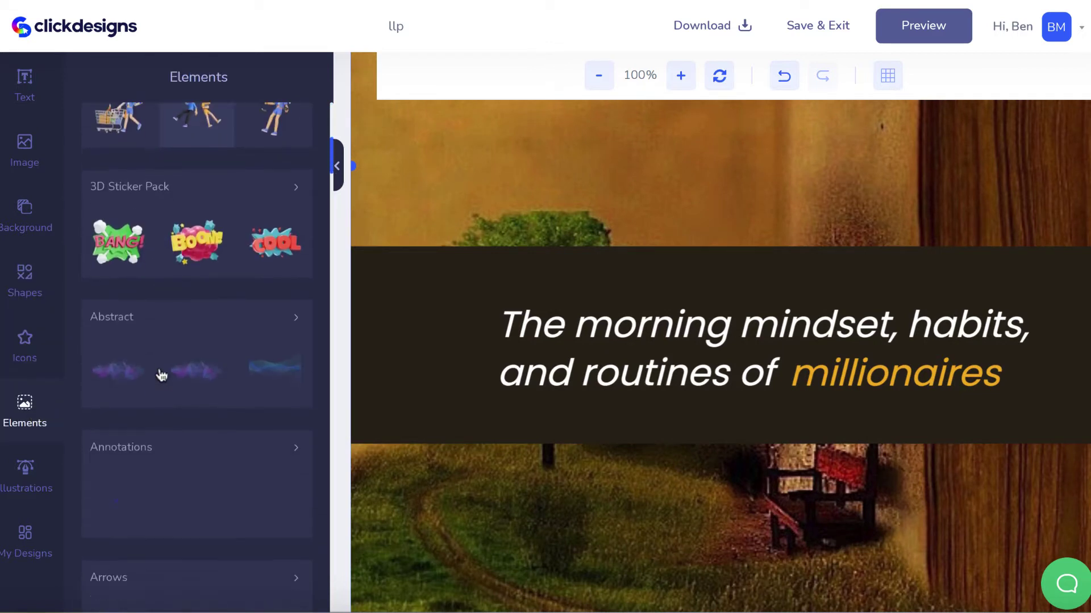
scroll(565, 426, down, 1)
scroll(564, 426, up, 5)
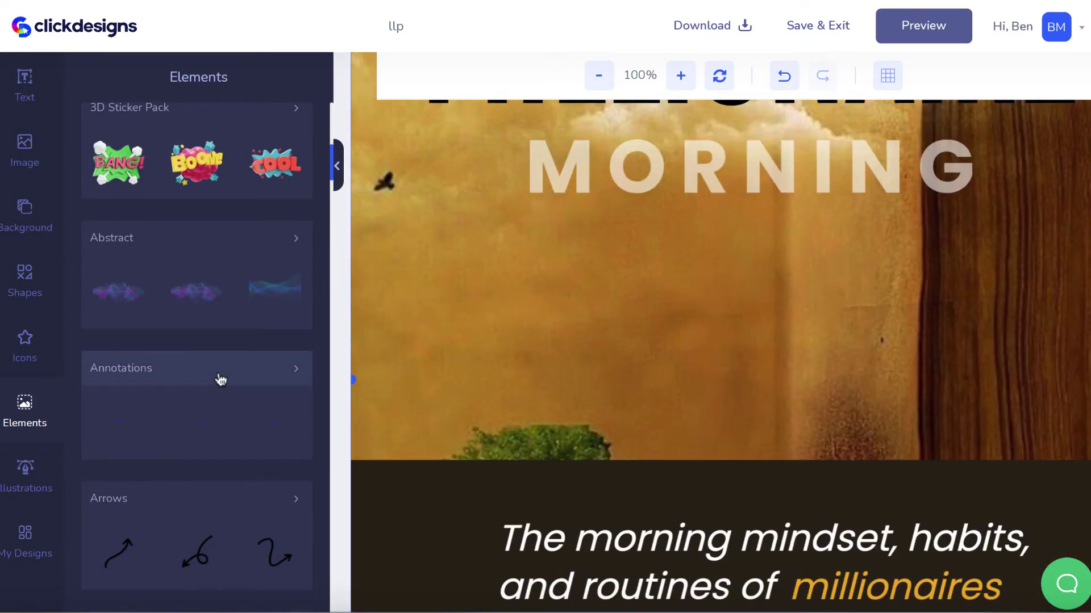
Step: Browse the Illustrations library, then return to the Icons collection
click(12, 492)
scroll(236, 493, down, 14)
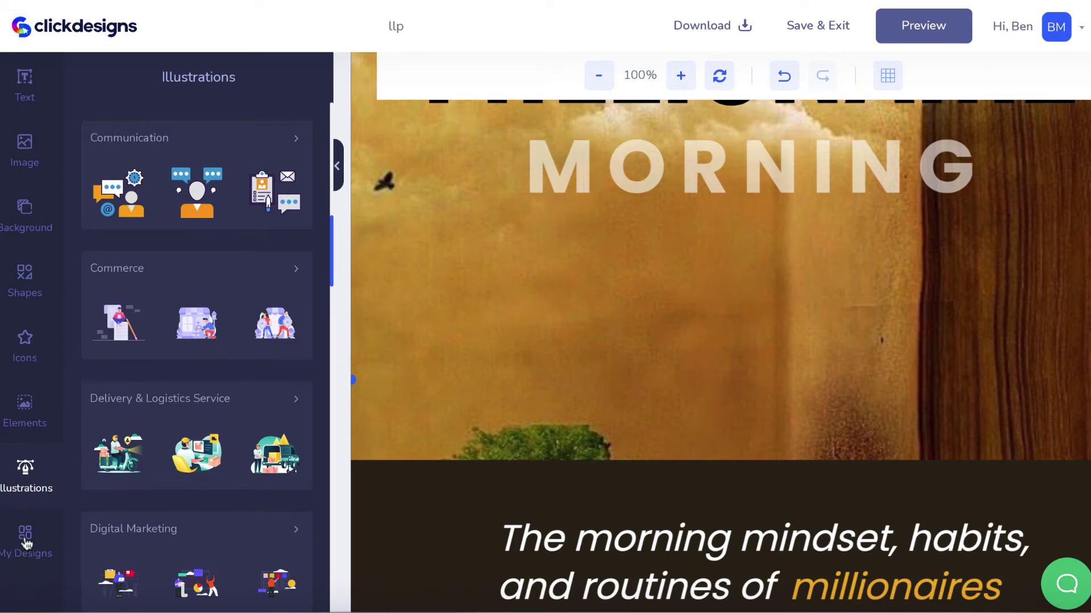
click(25, 348)
scroll(190, 361, down, 4)
scroll(191, 361, up, 8)
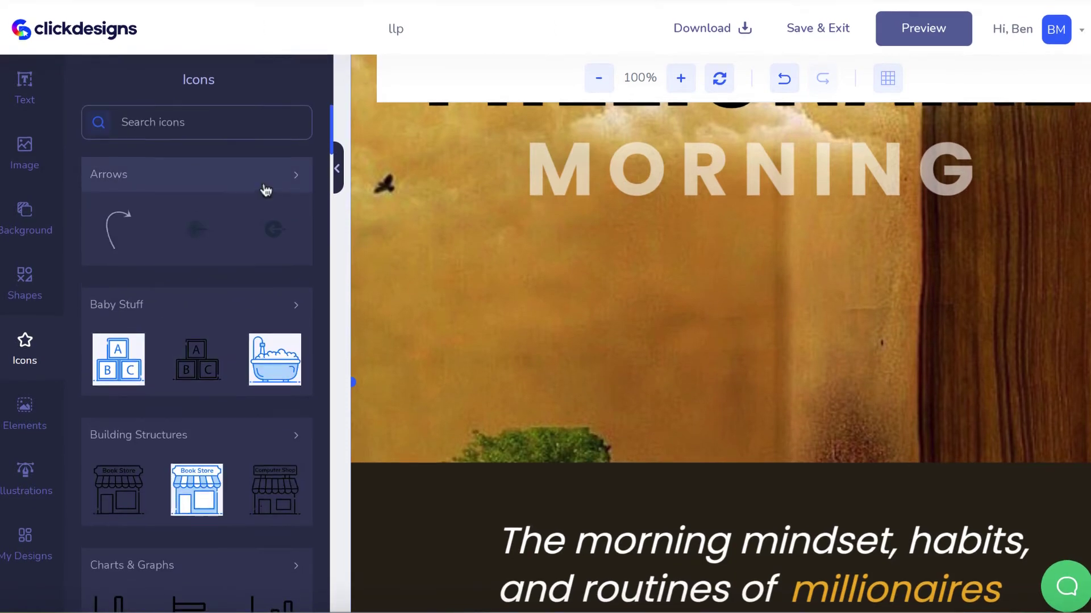
scroll(759, 231, up, 5)
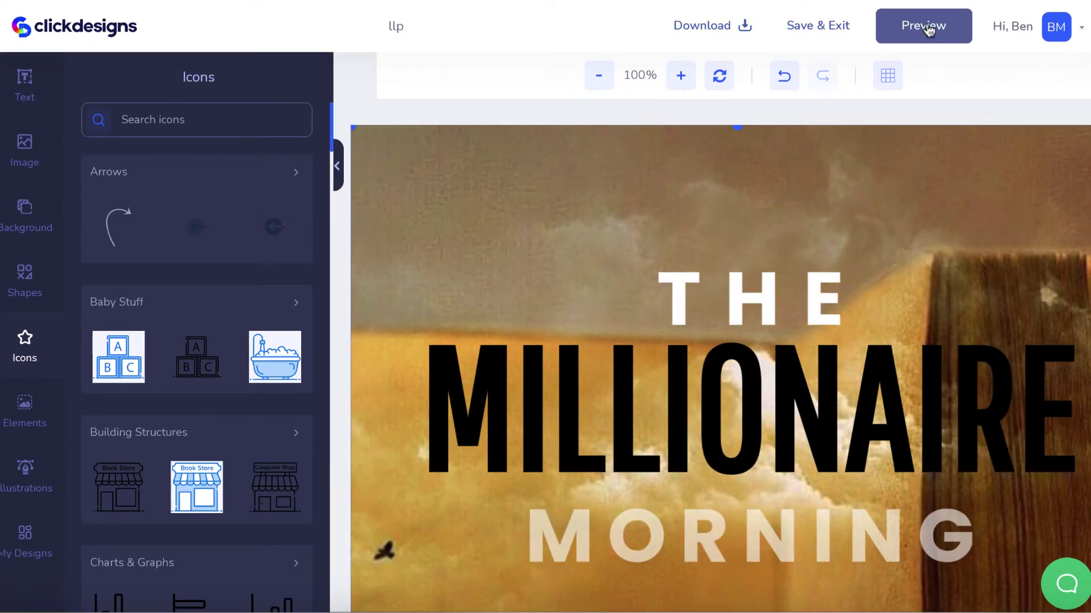
click(116, 31)
Step: Confirm leaving the editor and scroll through the Partner LAUNCH Doc's features and pricing
click(685, 149)
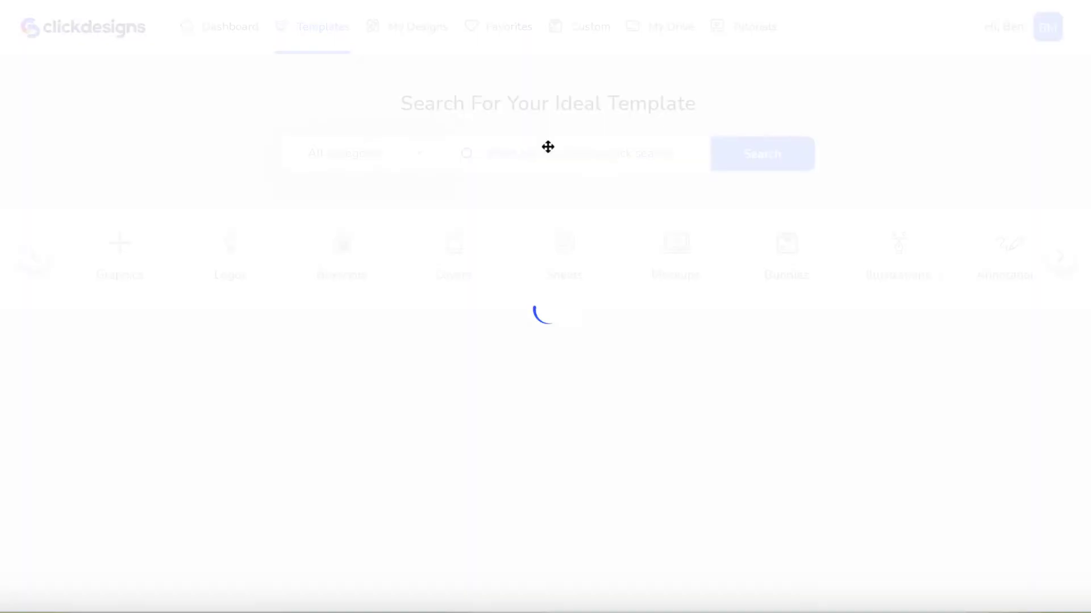
scroll(476, 373, down, 3)
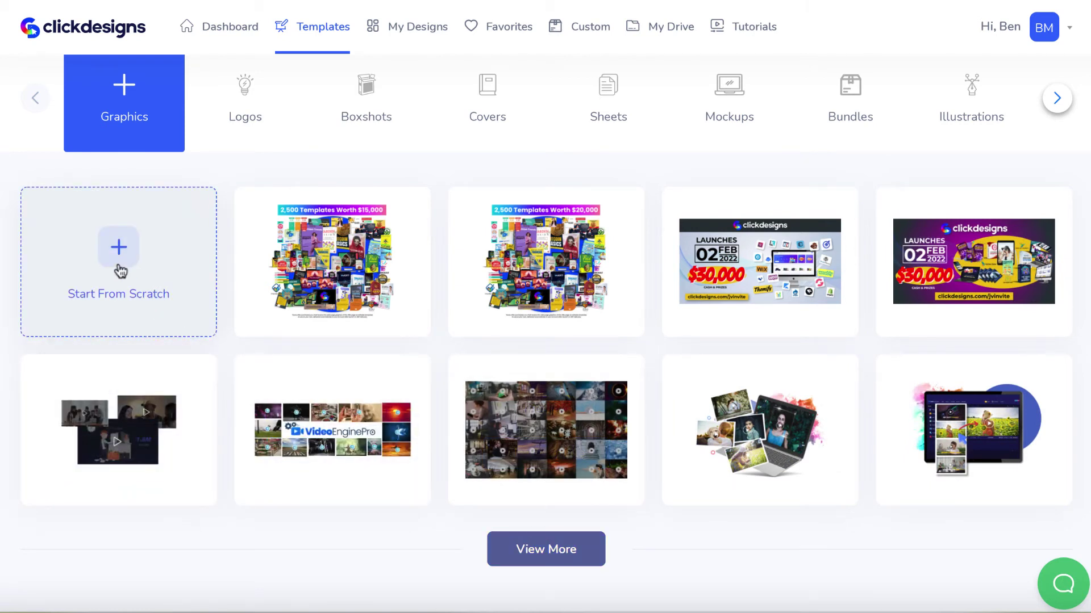
scroll(120, 271, up, 2)
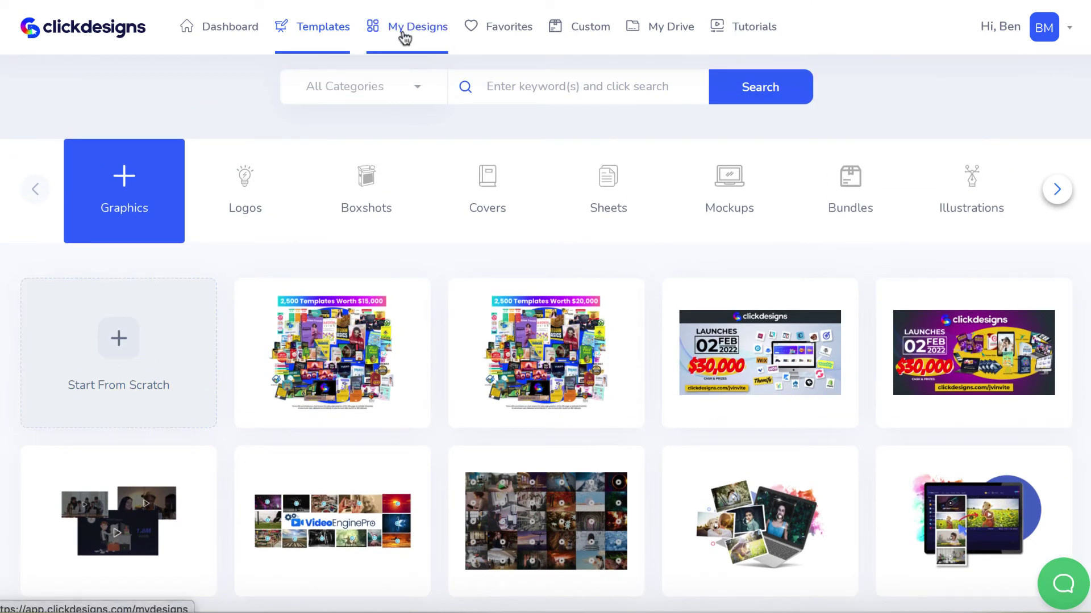
scroll(404, 37, up, 1)
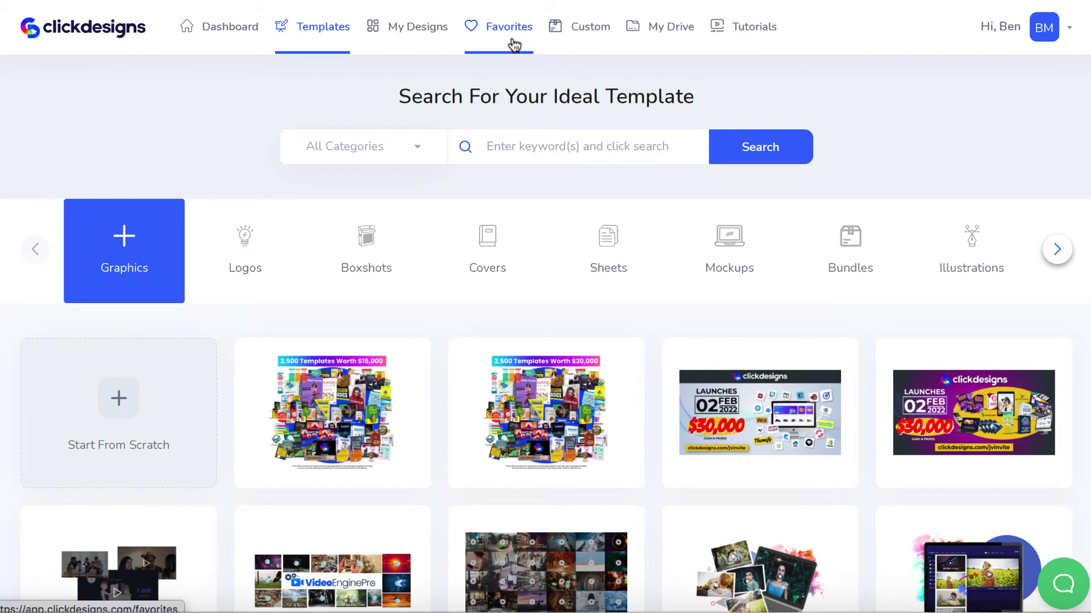
scroll(514, 44, up, 1)
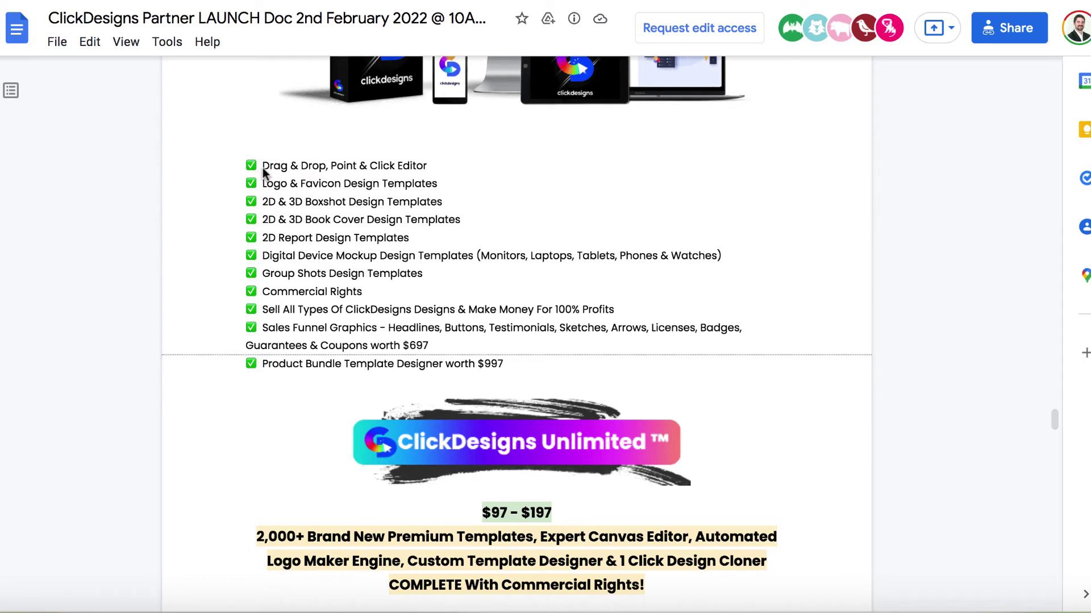
Step: Highlight the Drag & Drop Editor, Logo & Favicon, book cover and 2D Report lines
drag(263, 168, 420, 167)
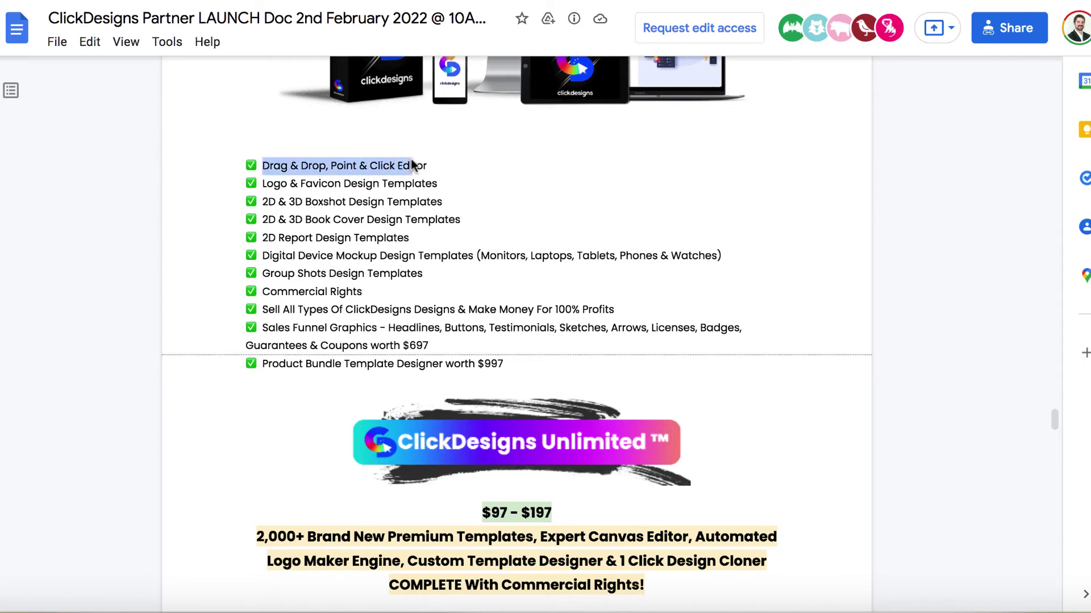
click(298, 183)
drag(259, 183, 426, 186)
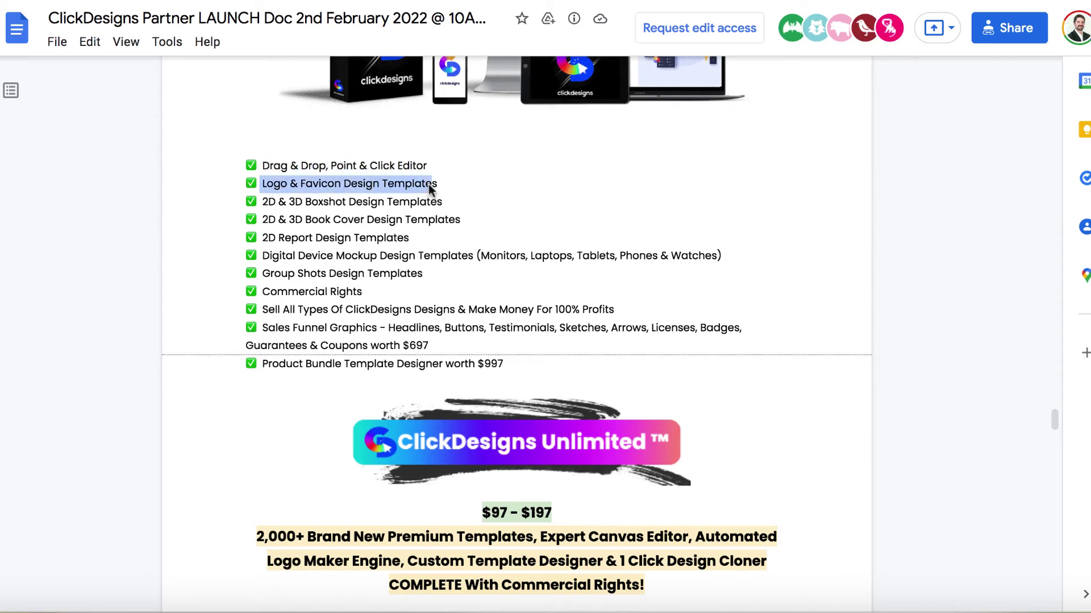
click(382, 204)
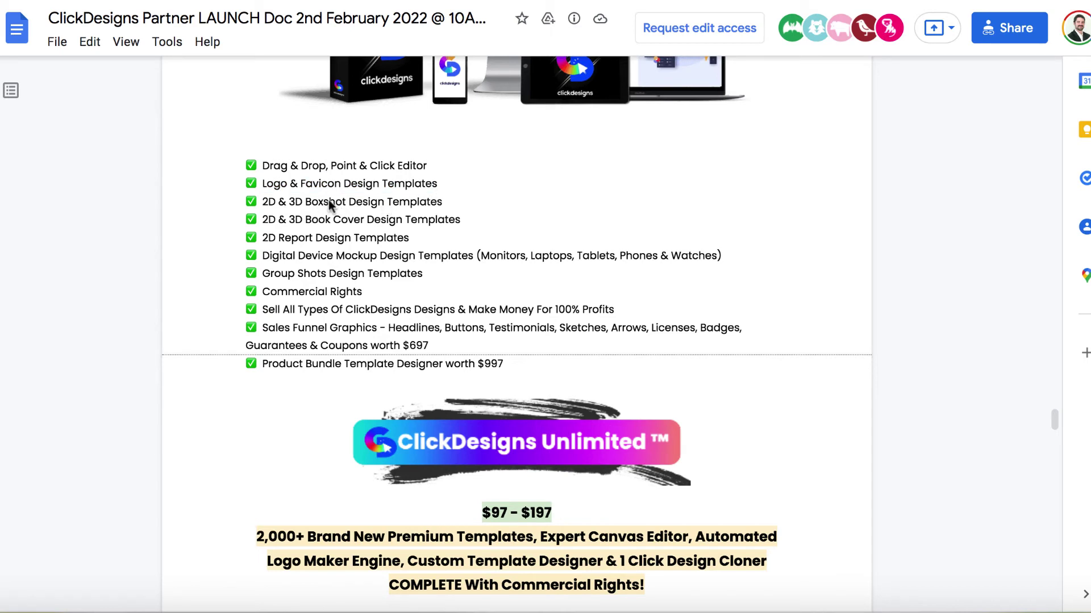
drag(286, 222, 395, 223)
click(310, 237)
drag(263, 246, 331, 242)
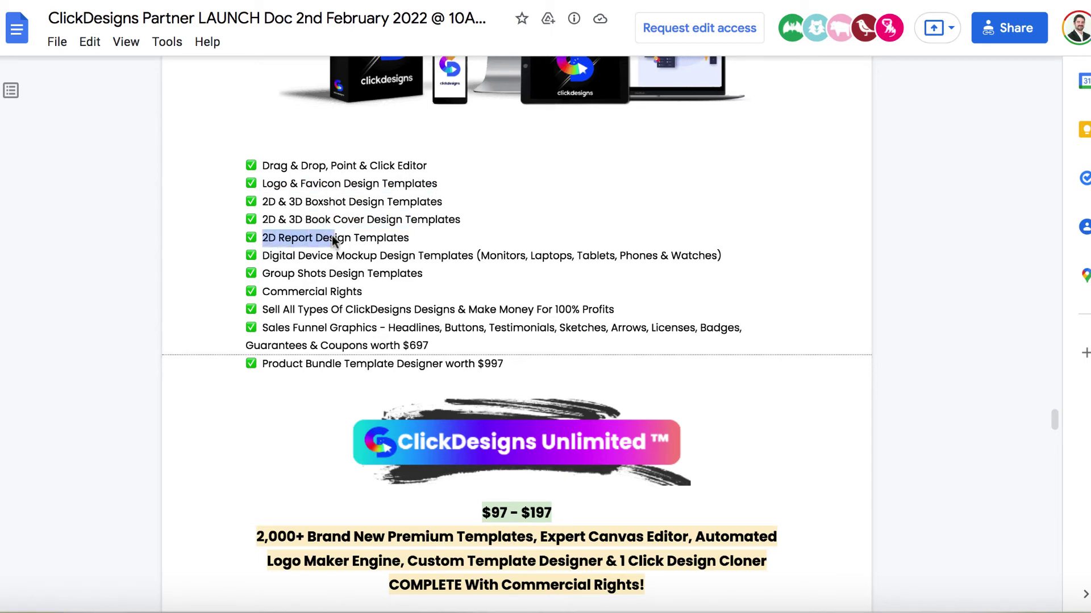
click(332, 238)
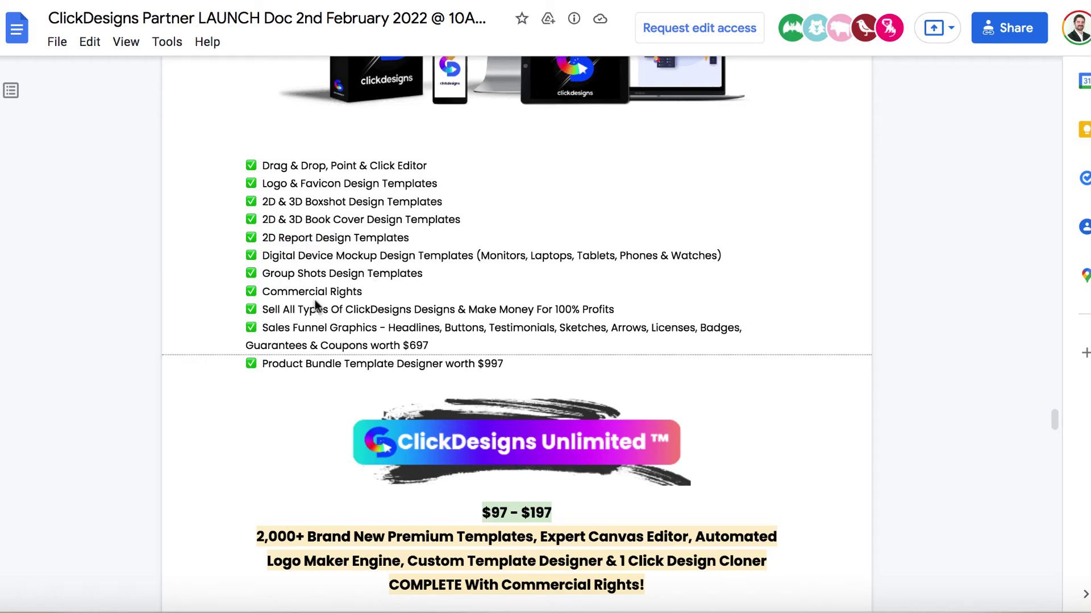
Step: Highlight the $997 Product Bundle Template Designer line and scroll to the Unlimited pricing banner
scroll(334, 348, down, 1)
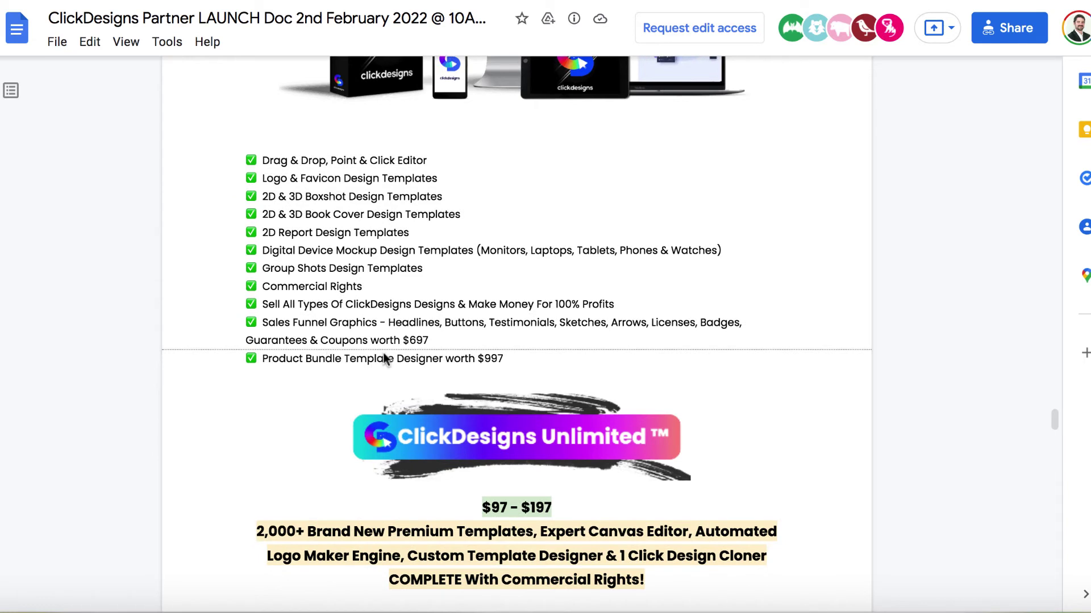
drag(505, 359, 271, 363)
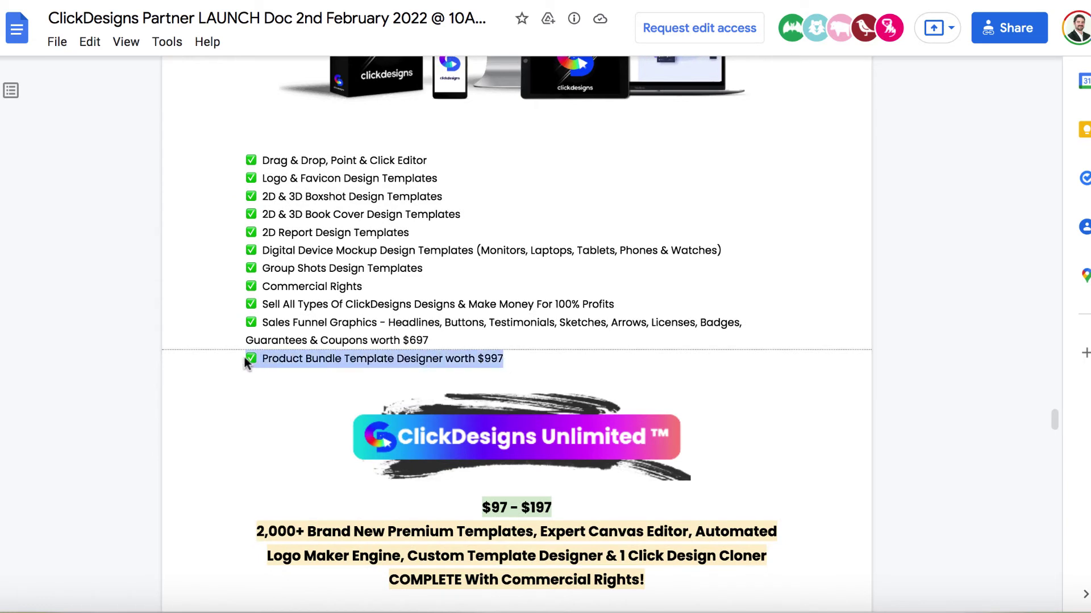
click(252, 352)
scroll(295, 343, down, 1)
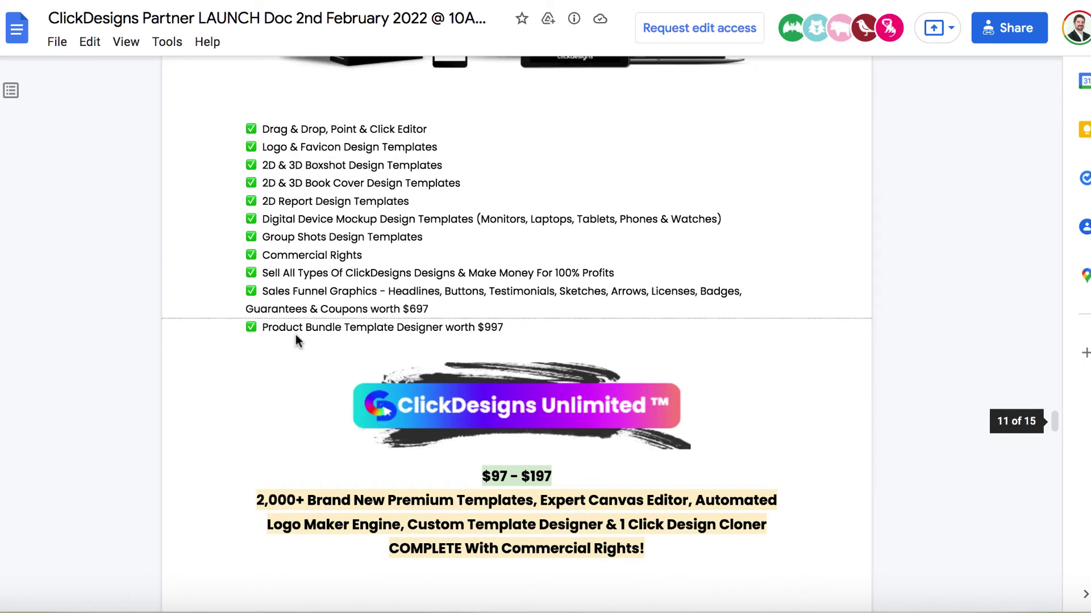
scroll(384, 287, down, 5)
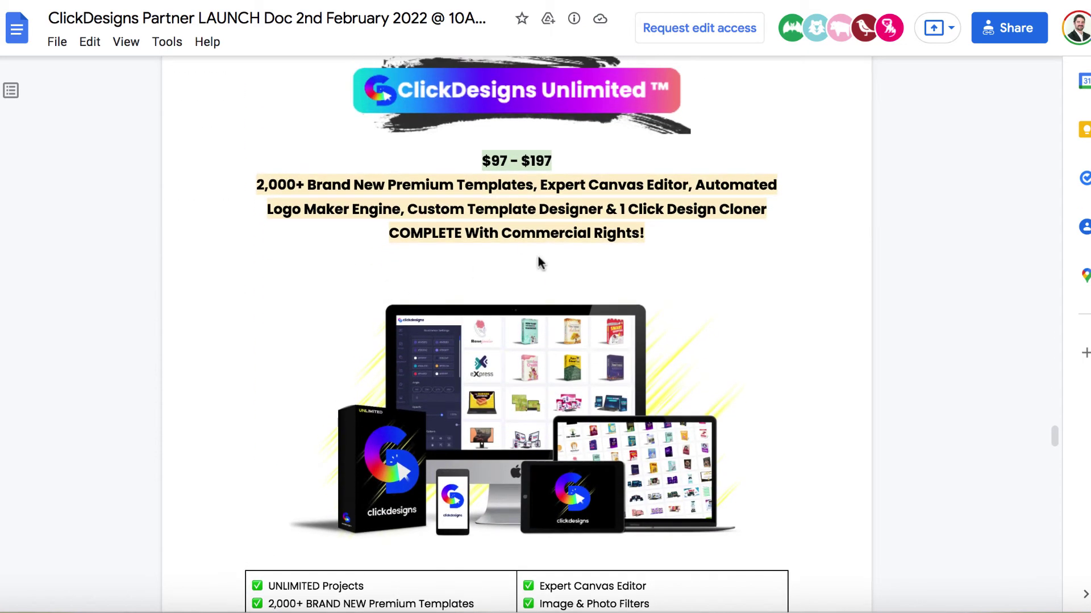
Step: Highlight the UNLIMITED Projects and UNLIMITED Designs features in the Unlimited table
scroll(539, 259, down, 1)
scroll(539, 256, down, 6)
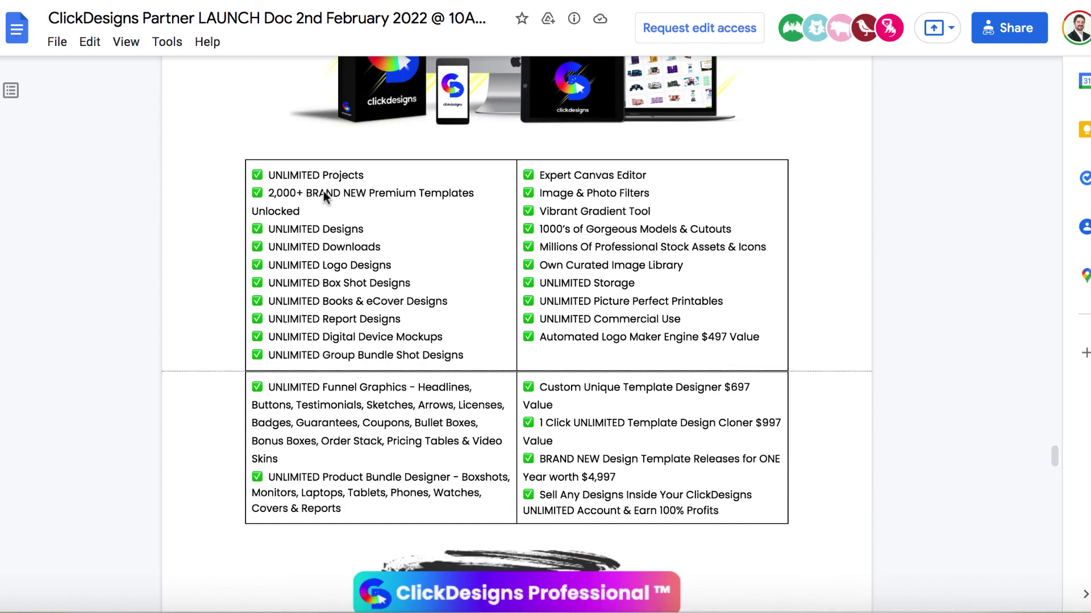
drag(265, 175, 387, 175)
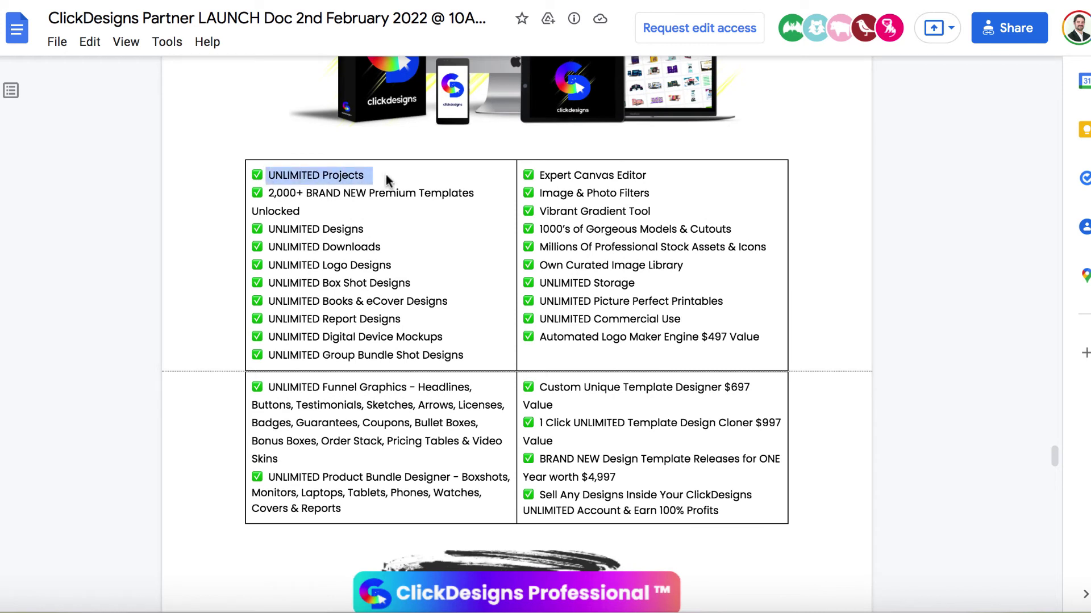
drag(265, 230, 382, 230)
click(383, 230)
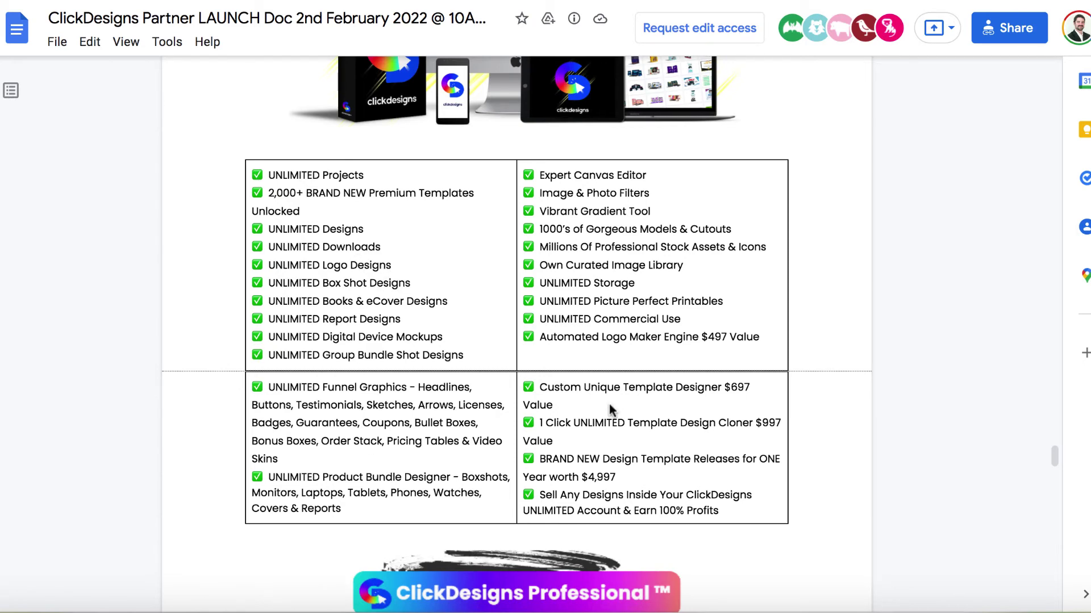
Step: Highlight the Group Shots PRO, Product Bundle Pro, Device Mockup Builder and one-year releases lines
scroll(609, 404, down, 8)
scroll(609, 404, down, 6)
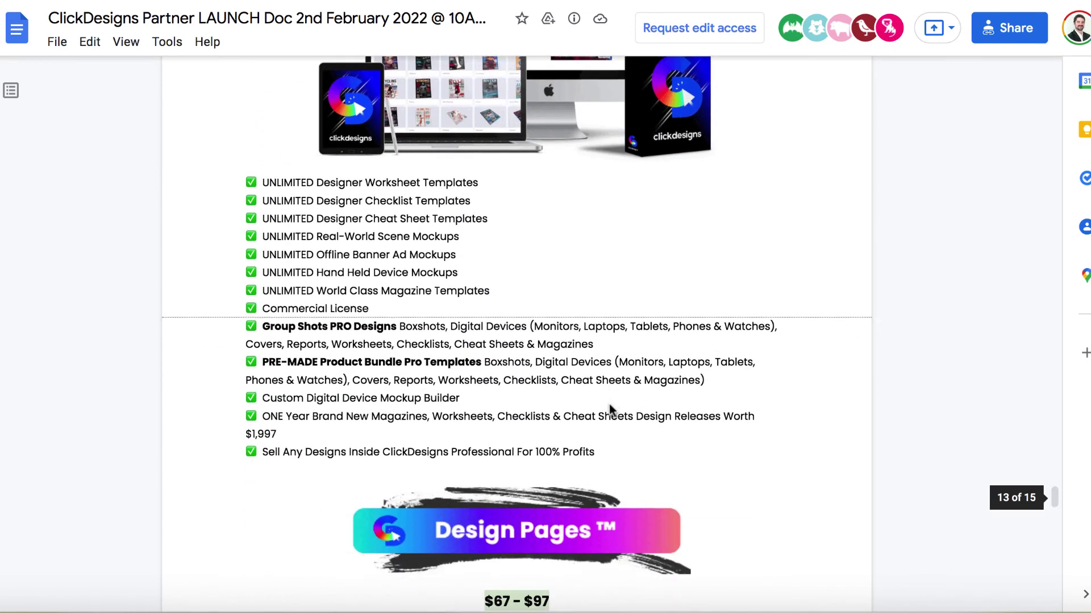
drag(262, 317, 402, 319)
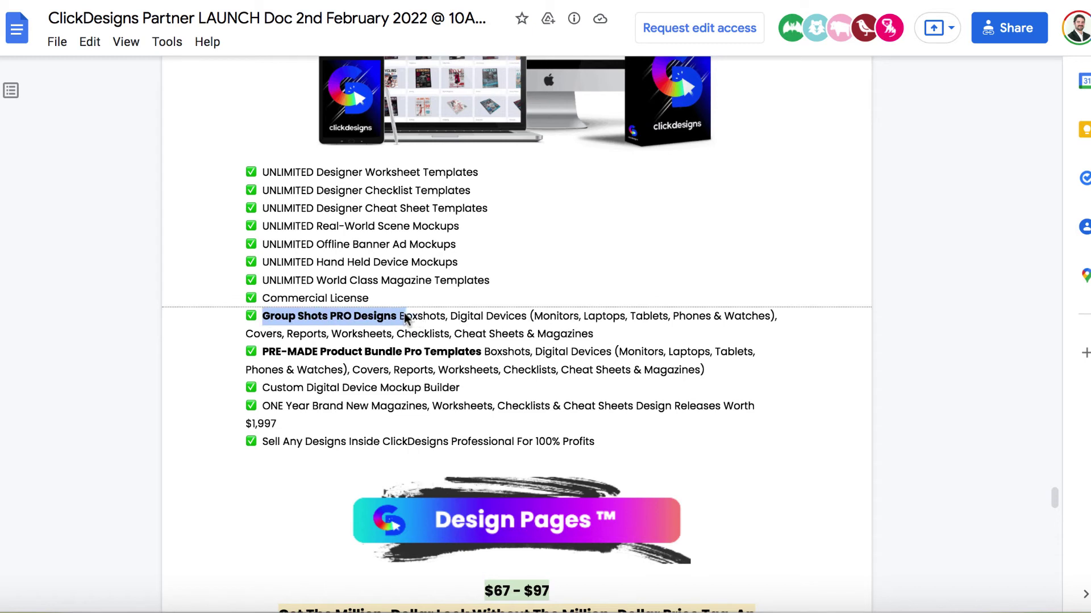
drag(261, 352, 484, 350)
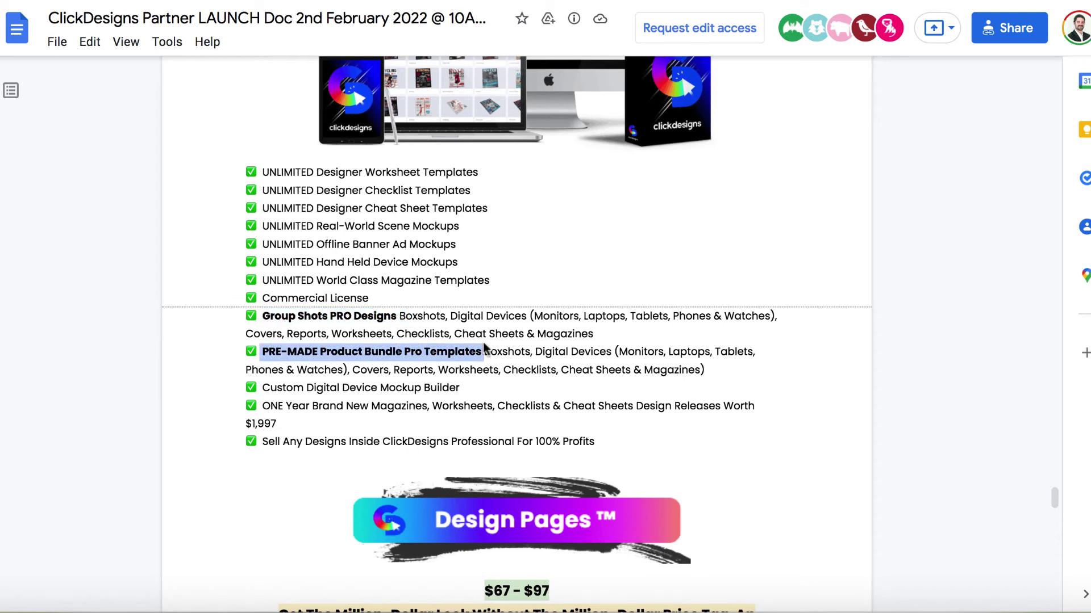
click(529, 348)
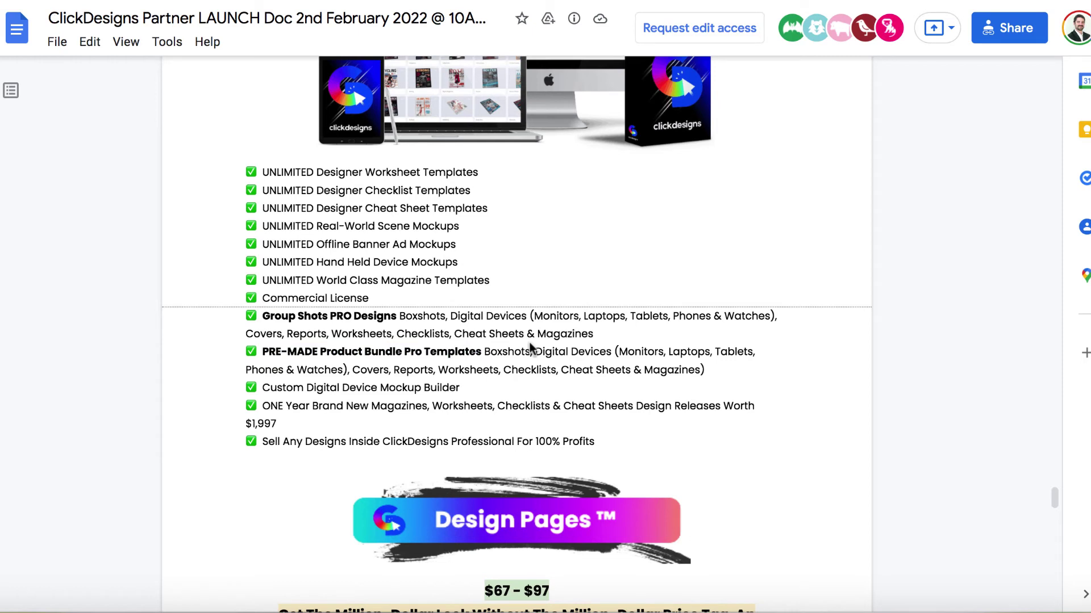
drag(251, 388, 462, 389)
drag(260, 405, 364, 421)
click(357, 410)
Step: In the Design Pages $67 - $97 table, highlight UNLIMITED Exports & Downloads and UNLIMITED Commercial Use
scroll(356, 410, down, 6)
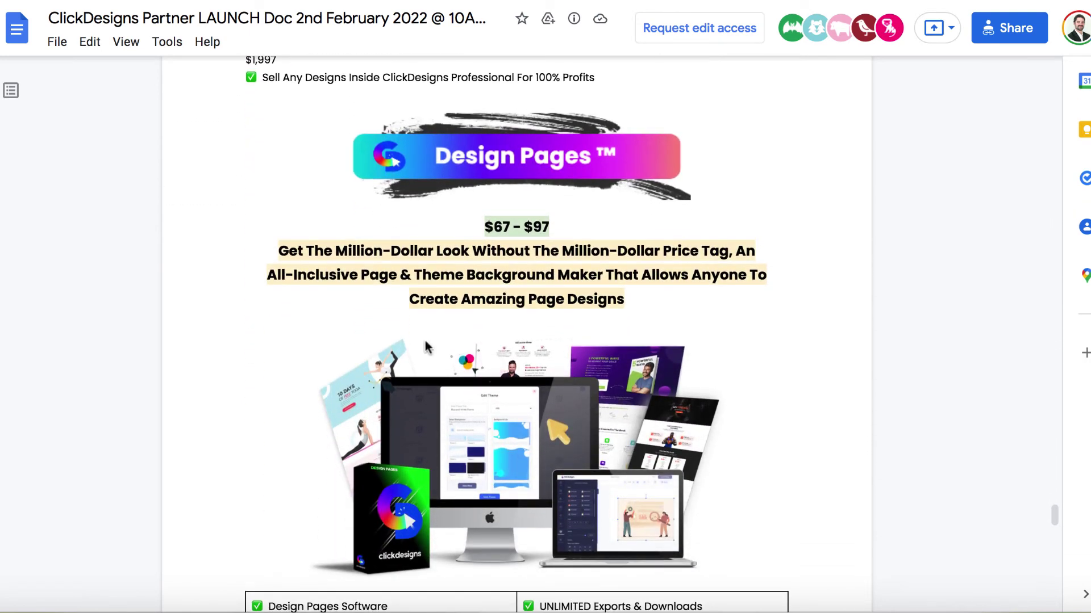
scroll(409, 306, down, 5)
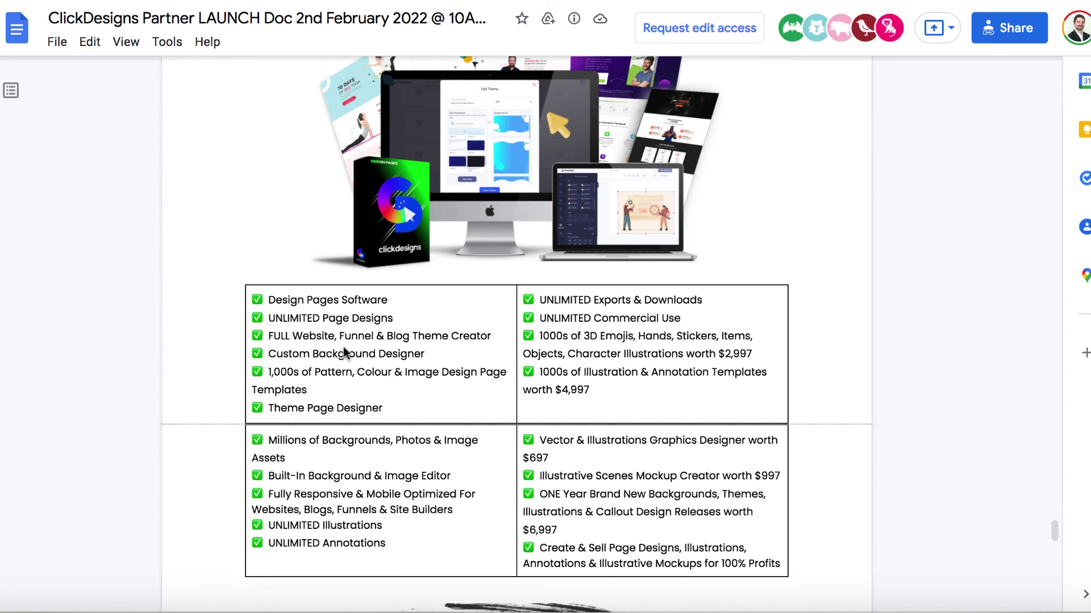
drag(593, 298, 702, 304)
drag(538, 318, 704, 317)
click(606, 337)
Step: Highlight Design Pages Software and UNLIMITED Page Designs, then reach the ClickDesigns Agency $197 - $297 section
drag(268, 299, 402, 316)
click(402, 369)
scroll(403, 369, down, 5)
scroll(403, 368, down, 4)
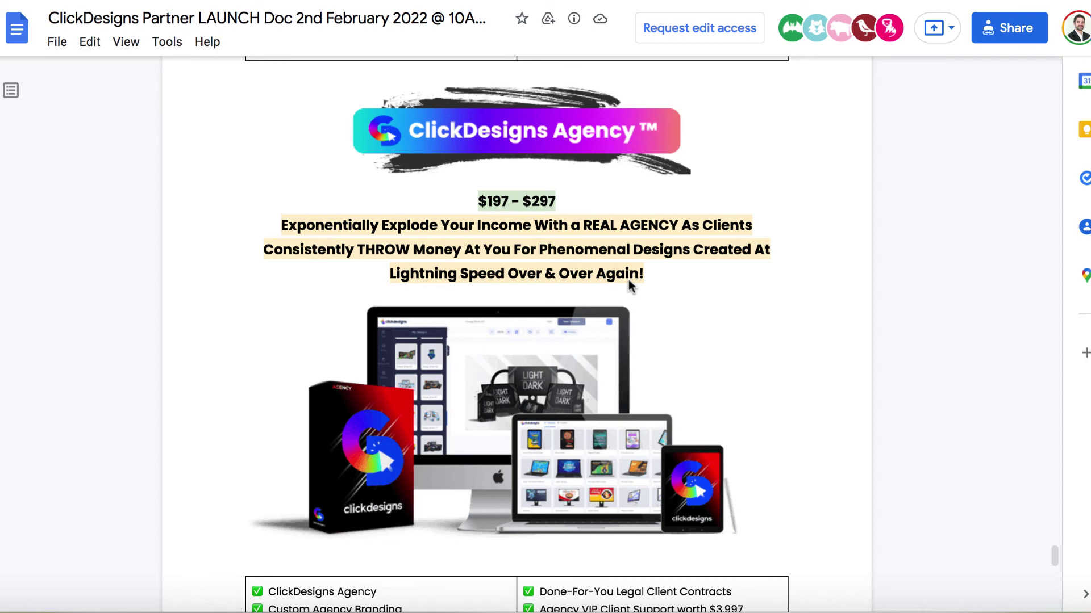
scroll(629, 279, down, 7)
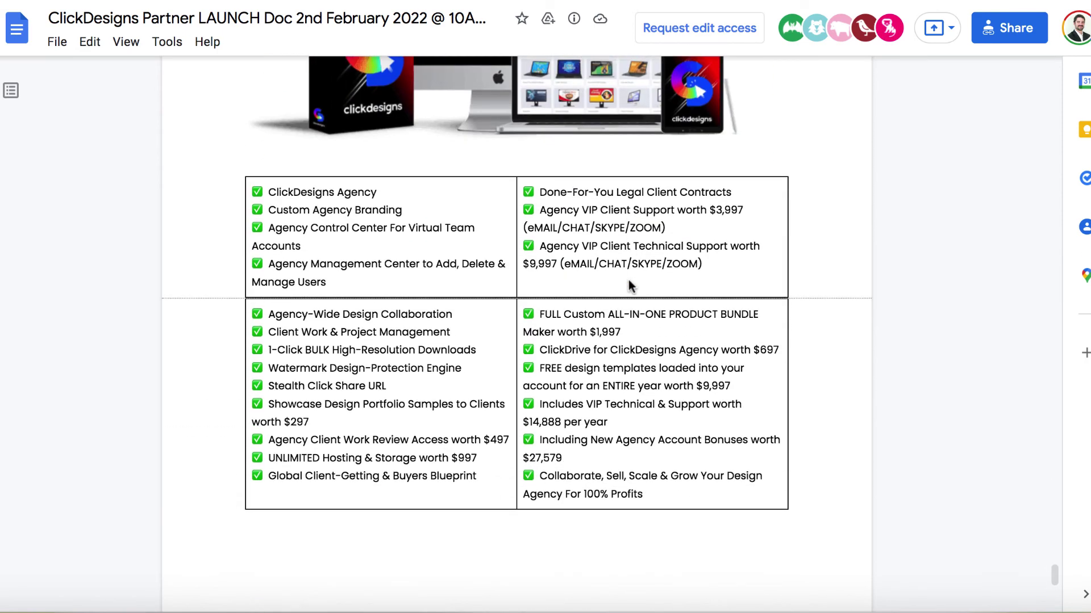
scroll(630, 284, up, 7)
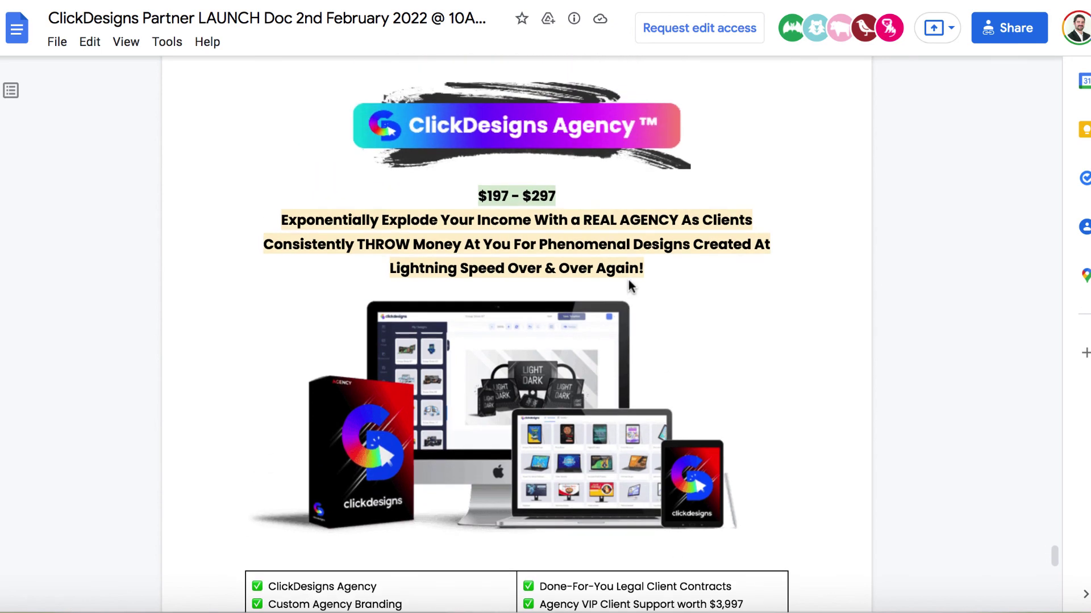
scroll(628, 279, down, 3)
scroll(628, 279, down, 3)
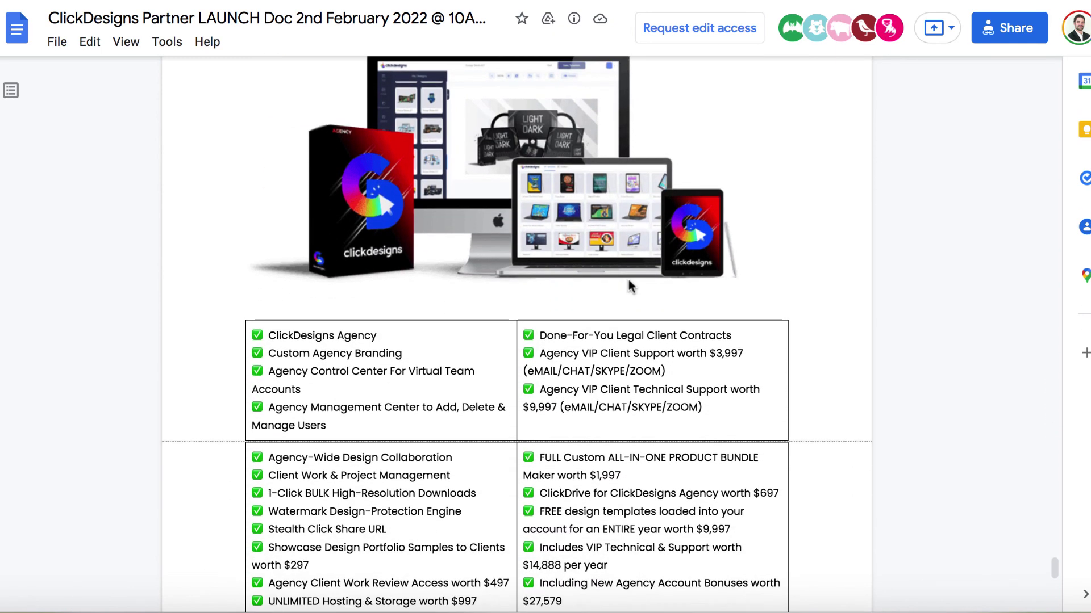
scroll(628, 279, up, 5)
scroll(628, 284, up, 1)
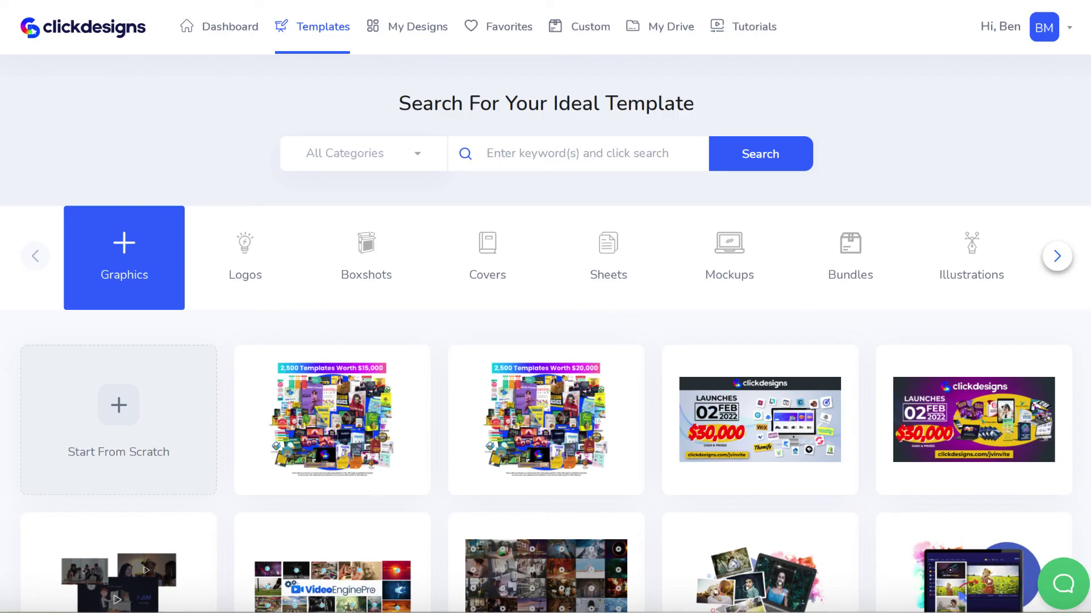
Step: Scroll the Templates page's Graphics gallery down and back up to Start From Scratch
scroll(530, 346, down, 3)
scroll(531, 346, up, 3)
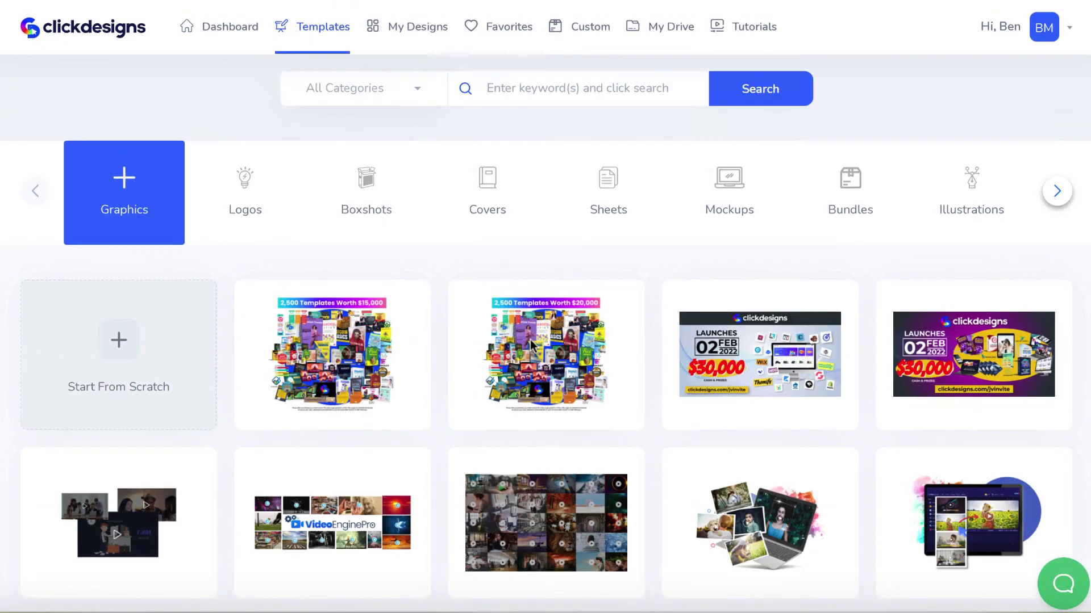